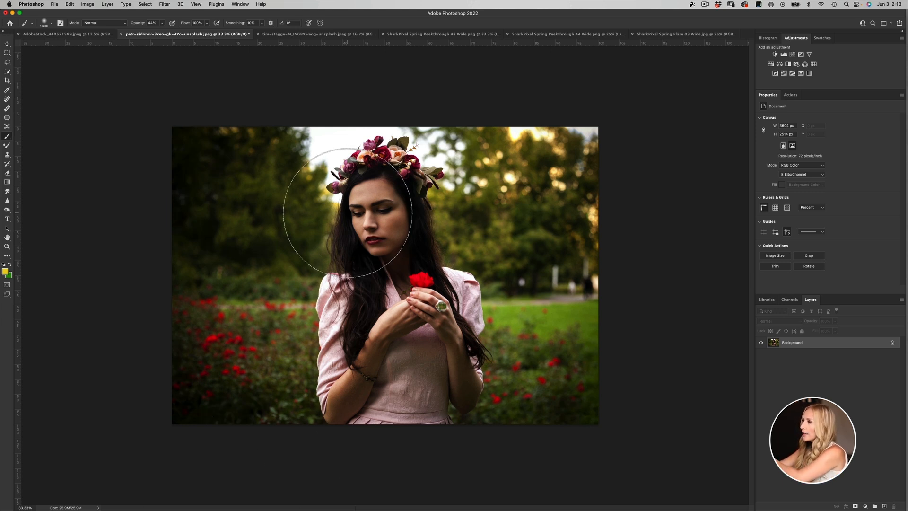
Review the SharkPixel Spring Peekthrough 48 Wide, Peekthrough 44 Wide and Flare 03 Wide overlays in their open documents.
click(464, 35)
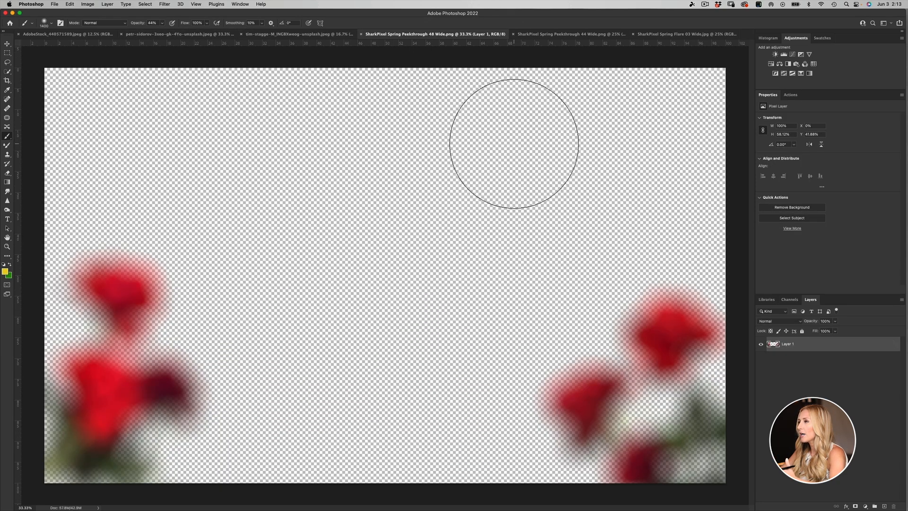
click(567, 34)
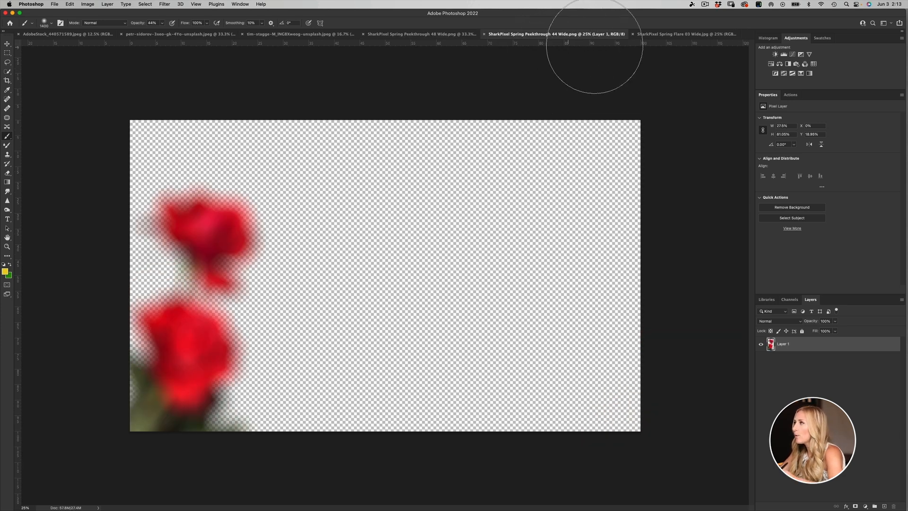
click(656, 37)
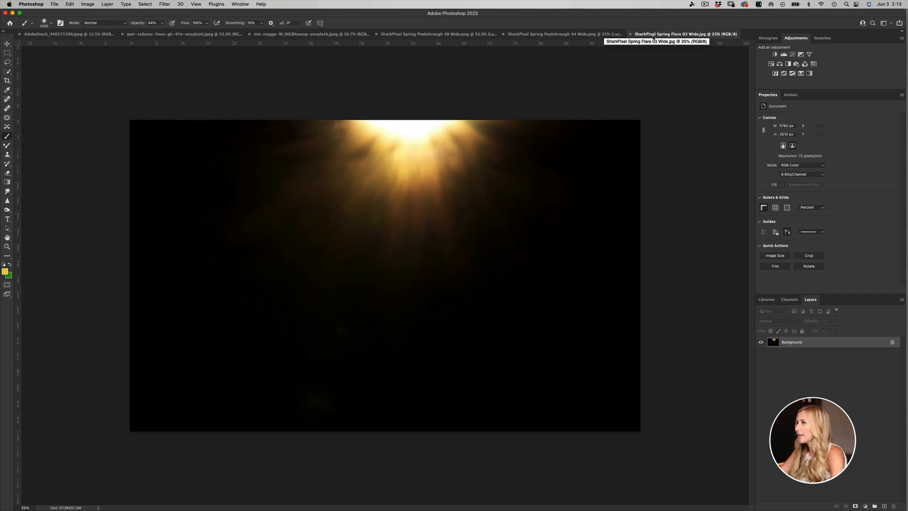
click(399, 36)
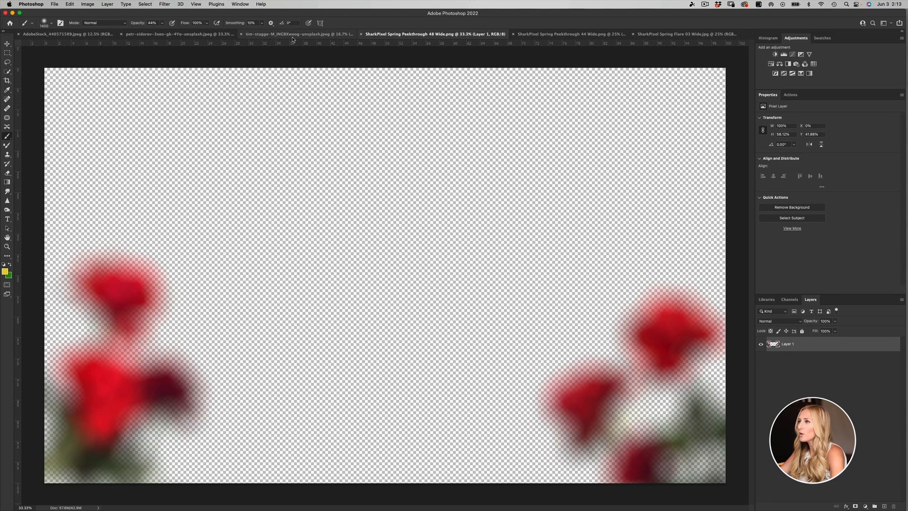
click(174, 37)
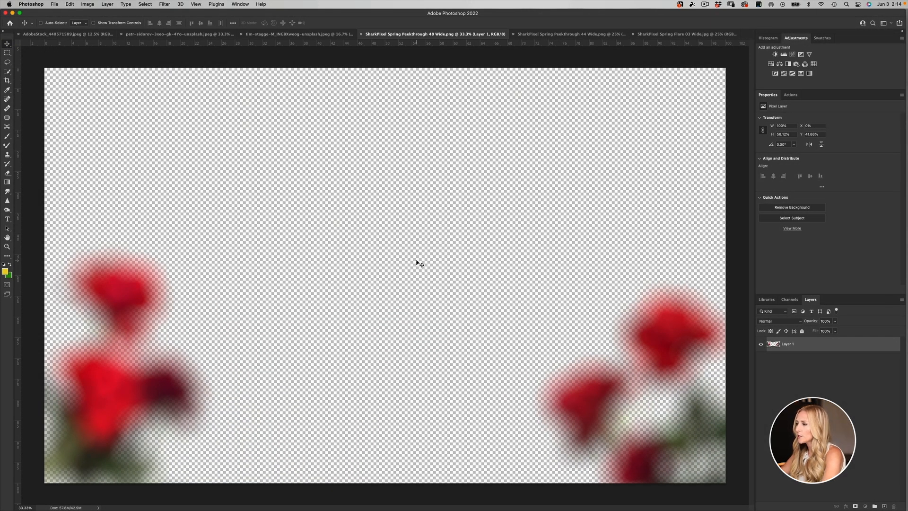
Bring the SharkPixel Spring Peekthrough 48 Wide rose overlay into the woman's portrait document as a new layer.
drag(421, 255, 157, 37)
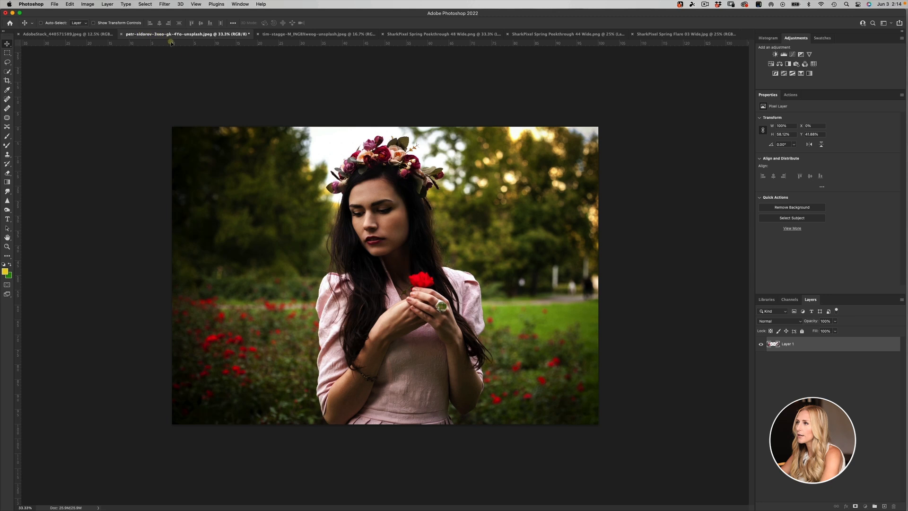
drag(271, 192, 301, 232)
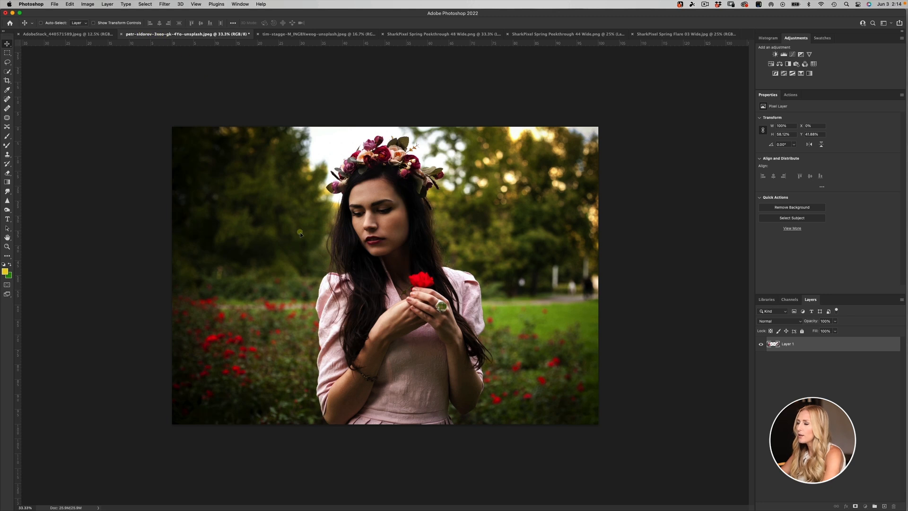
drag(347, 285, 358, 331)
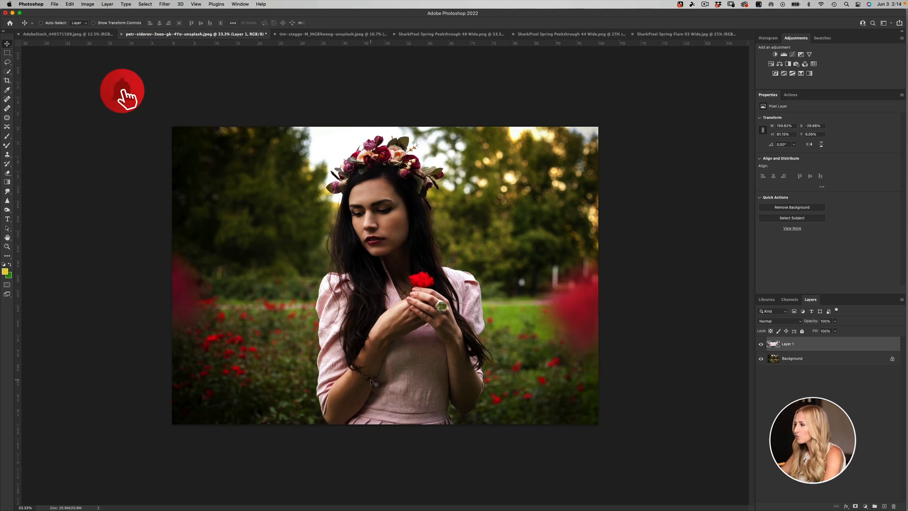
Scale the rose overlay down to about 108% of the canvas width and place its flowers in the portrait's lower corners.
key(super+t)
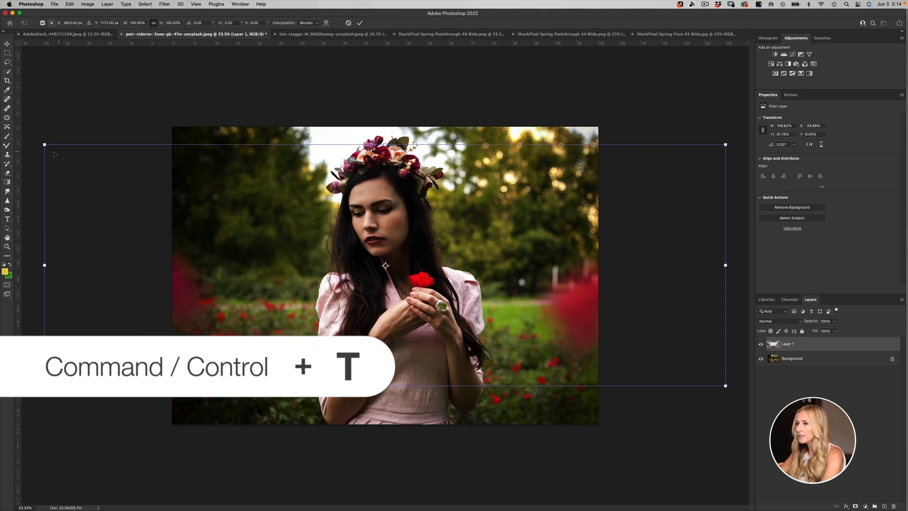
drag(44, 145, 169, 189)
drag(726, 189, 631, 226)
drag(372, 369, 358, 397)
key(Return)
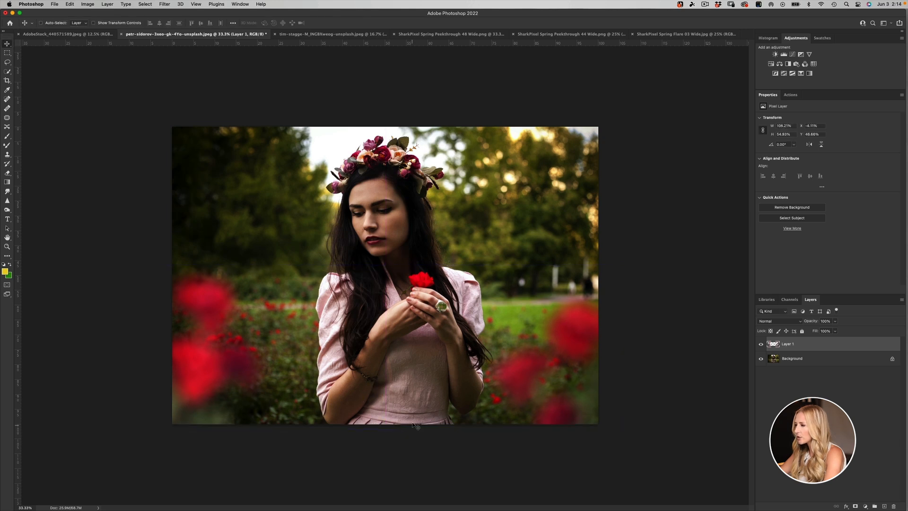
Compare the portrait with and without the rose overlay by toggling Layer 1's visibility.
click(762, 345)
click(760, 345)
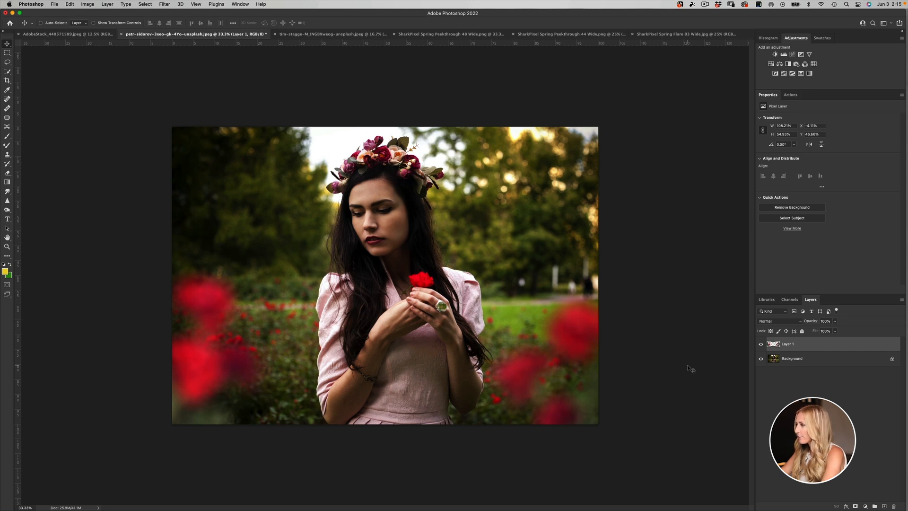
click(761, 344)
click(760, 345)
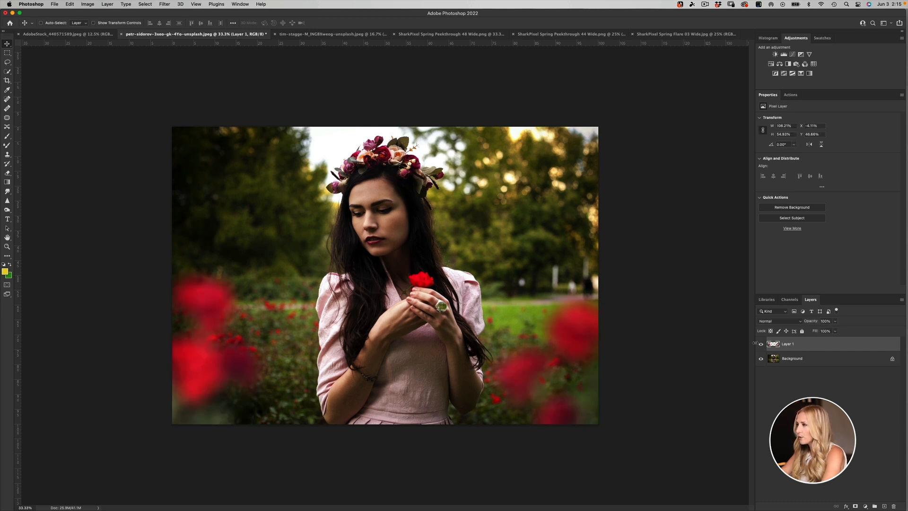
click(761, 344)
click(761, 345)
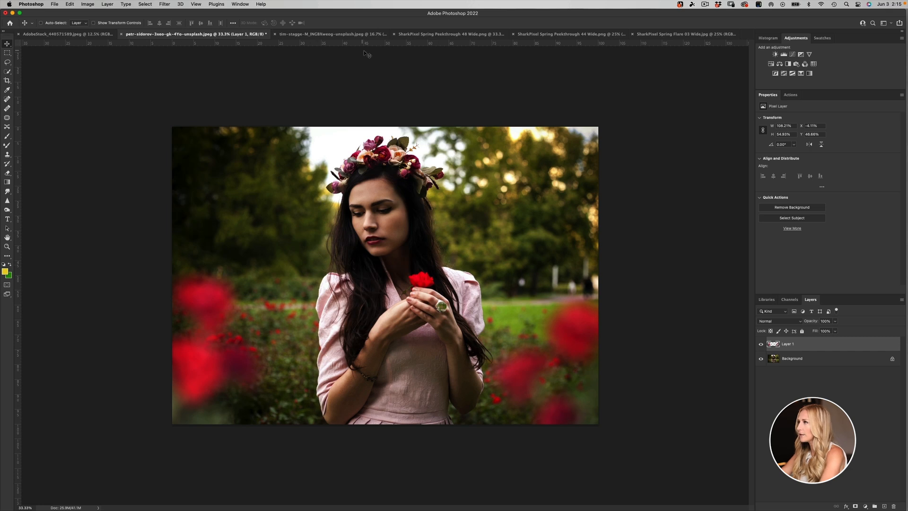
Copy the entire SharkPixel Spring Peekthrough 44 Wide overlay and paste it into the portrait document as a new layer.
click(552, 36)
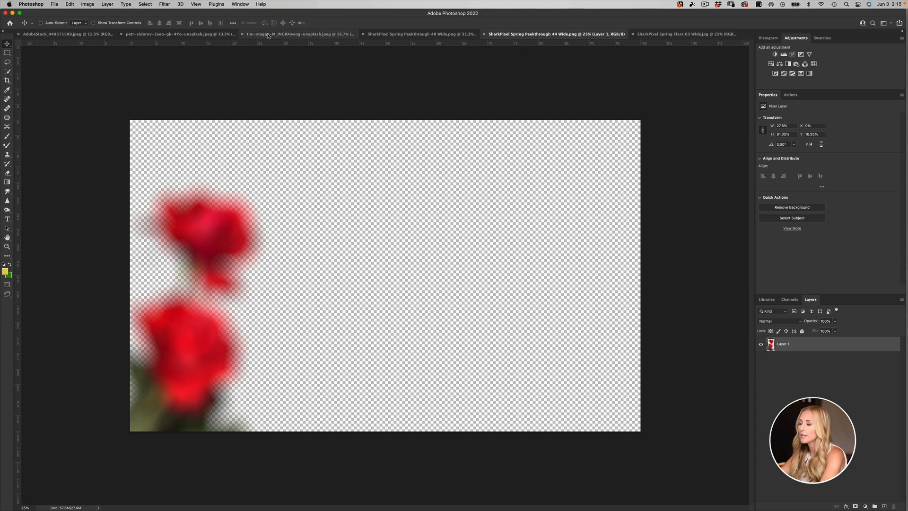
click(147, 34)
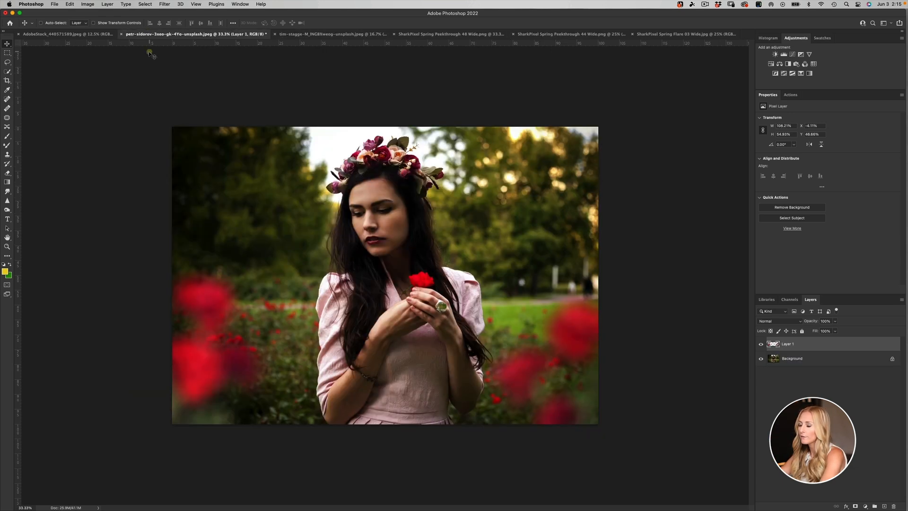
click(555, 35)
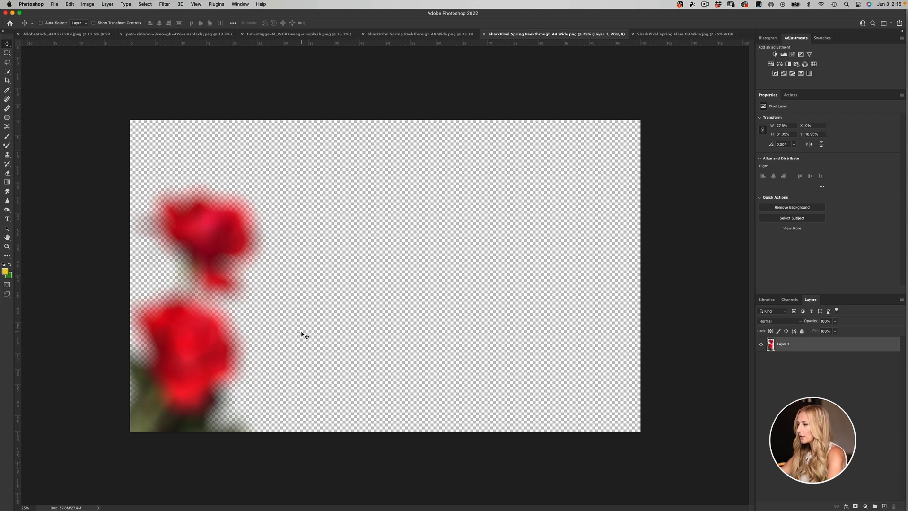
key(super+a)
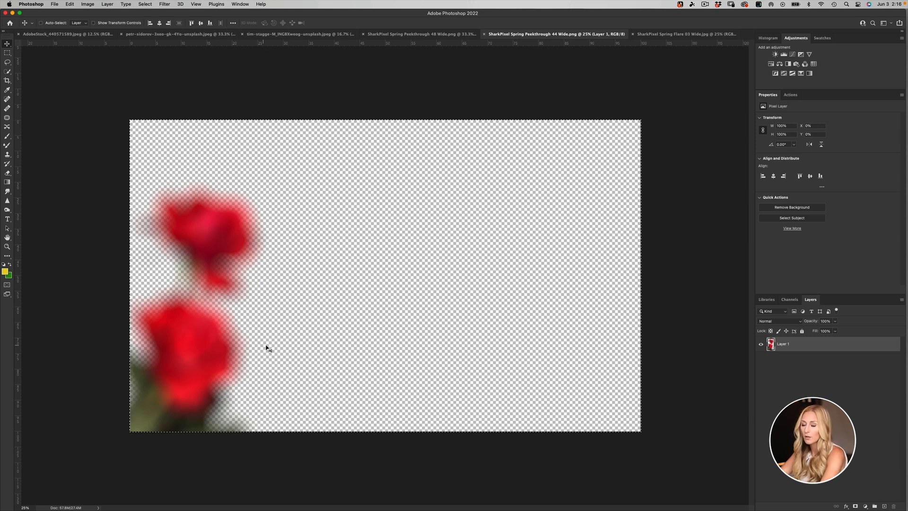
click(171, 35)
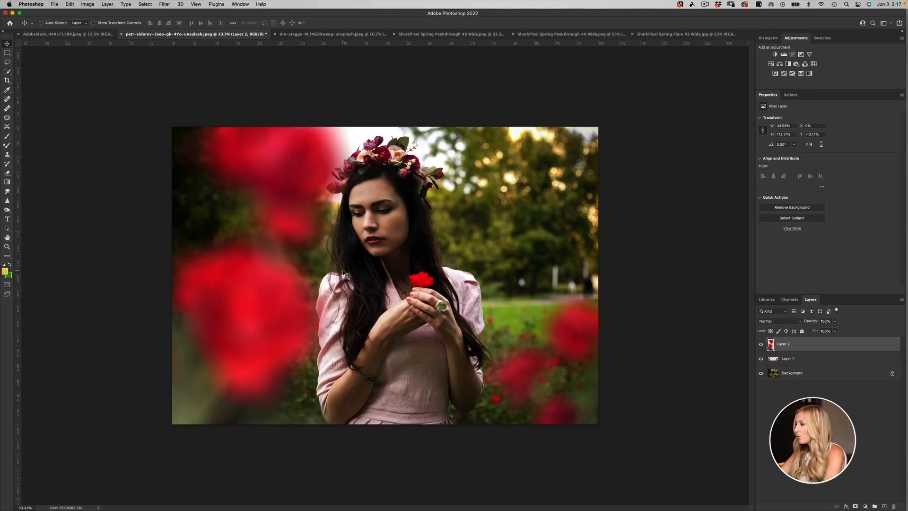
Scale the Layer 2 roses down to about 24% of the canvas width and place them at the portrait's lower-right edge.
key(super+t)
drag(279, 361, 413, 361)
drag(458, 297, 555, 301)
drag(401, 92, 474, 197)
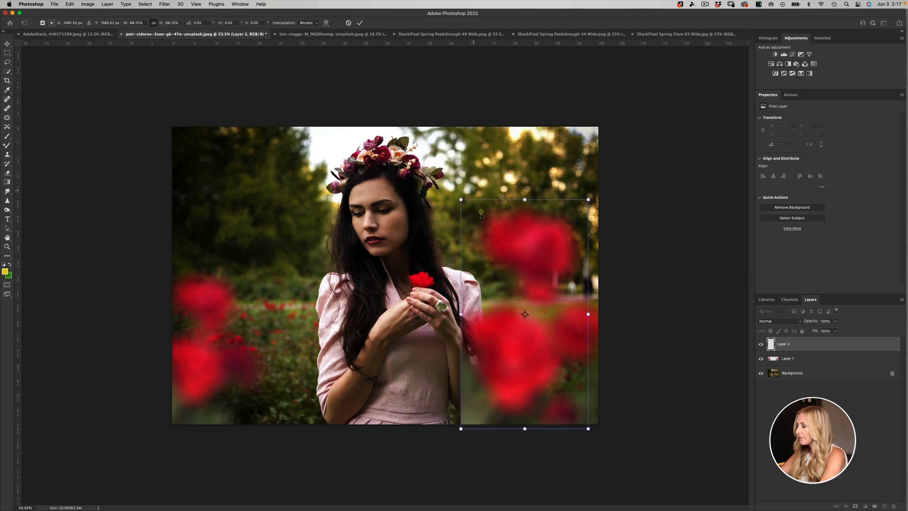
drag(490, 302, 516, 302)
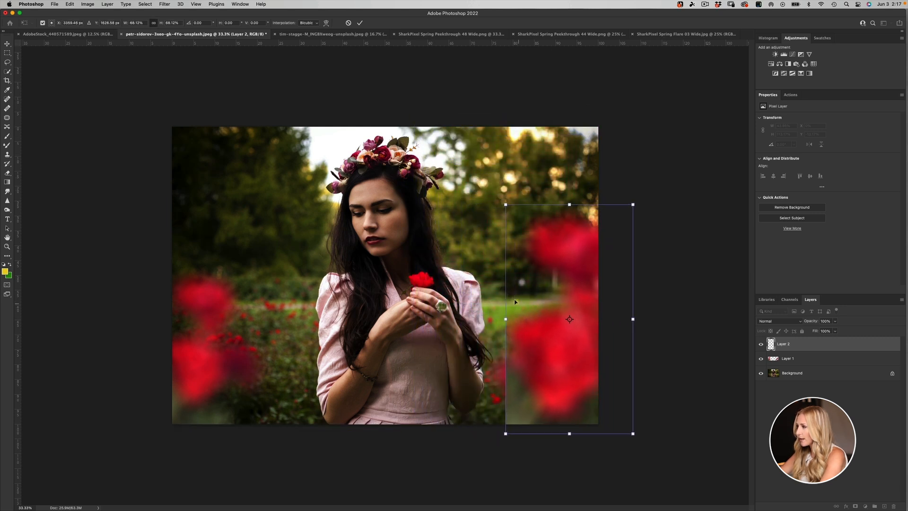
drag(506, 204, 530, 251)
mouse_move(554, 328)
mouse_down()
mouse_move(542, 318)
mouse_move(561, 338)
mouse_move(561, 362)
mouse_move(557, 327)
mouse_up()
key(Return)
Move the Layer 2 roses across the portrait, between the lower-left flowers and the woman's arm.
key(ctrl+t)
drag(566, 398, 272, 368)
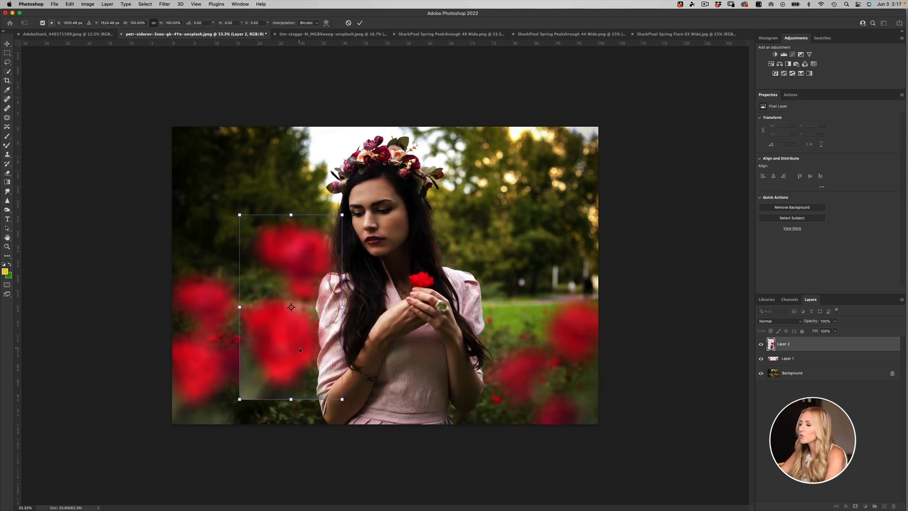
key(Return)
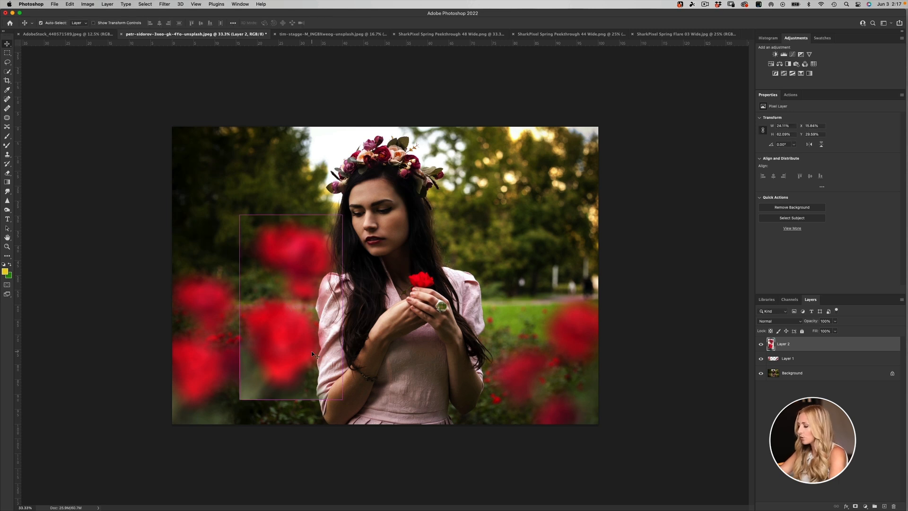
Flip the Layer 2 roses horizontally and place them over the flowers at the portrait's lower-right edge.
key(super+t)
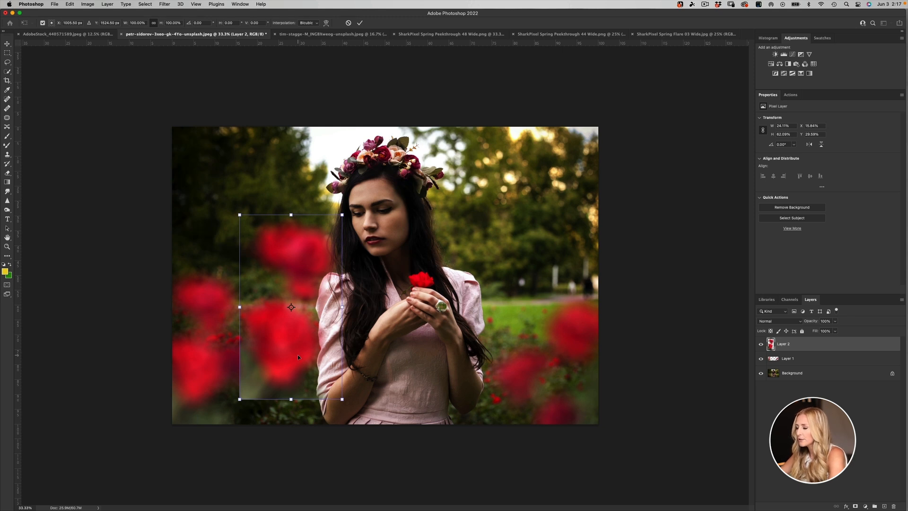
right_click(298, 357)
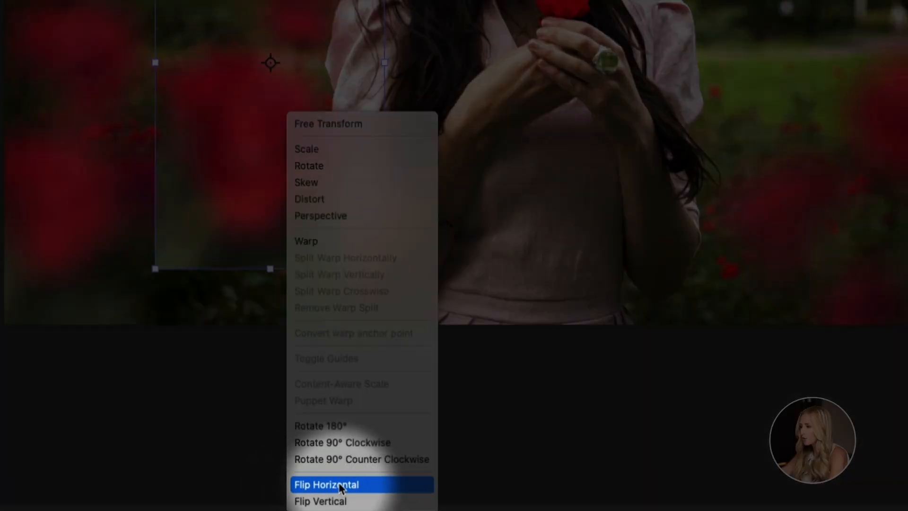
click(338, 485)
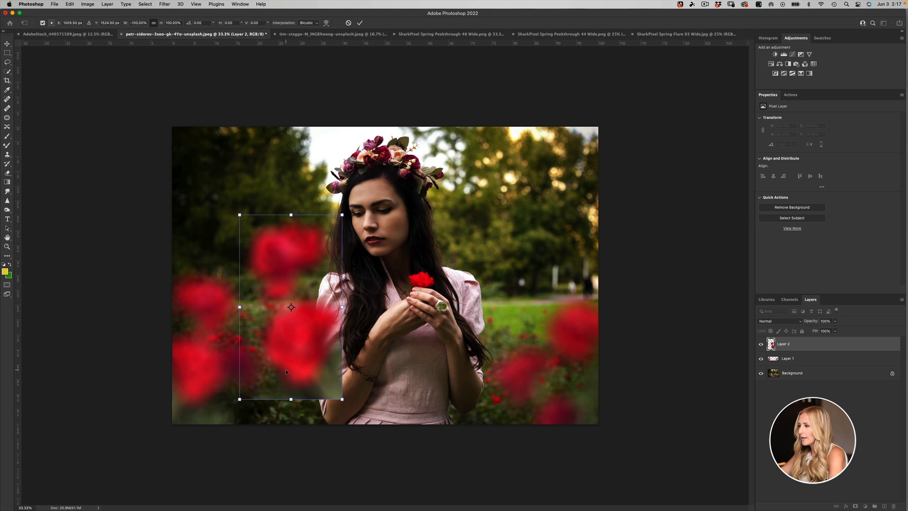
drag(286, 371, 573, 403)
key(Return)
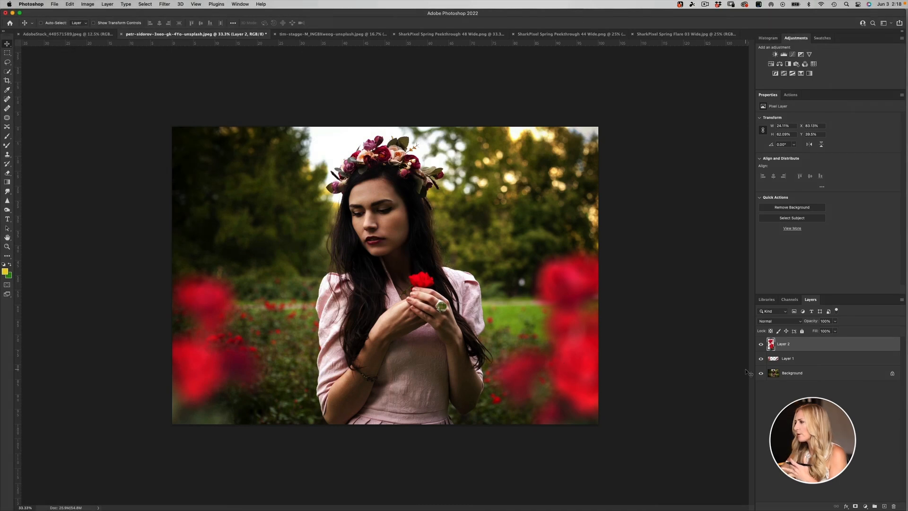
Reorder the layer stack so that Layer 2 sits directly below Layer 1.
drag(791, 350, 793, 365)
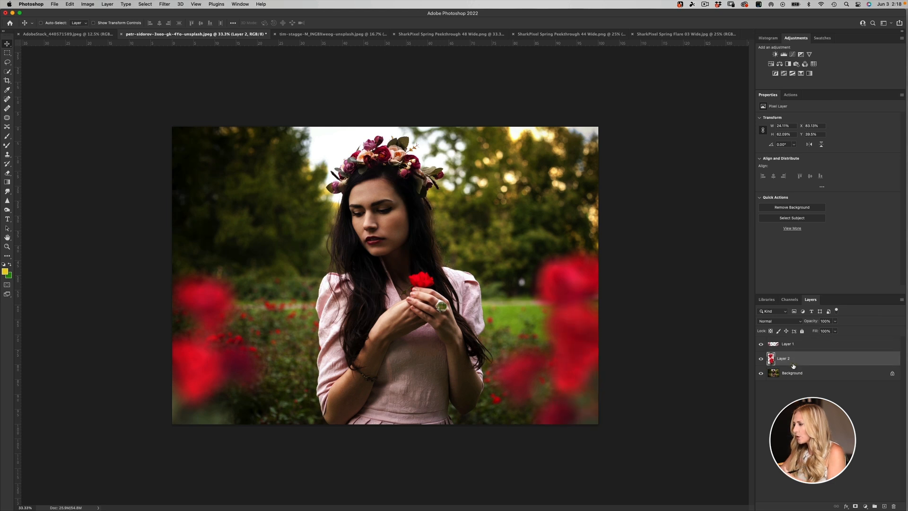
key(super+z)
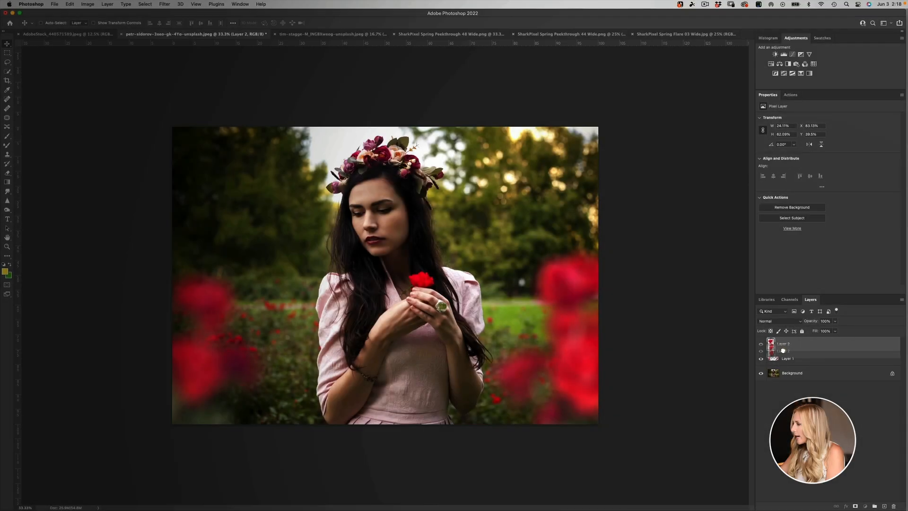
drag(784, 346, 784, 367)
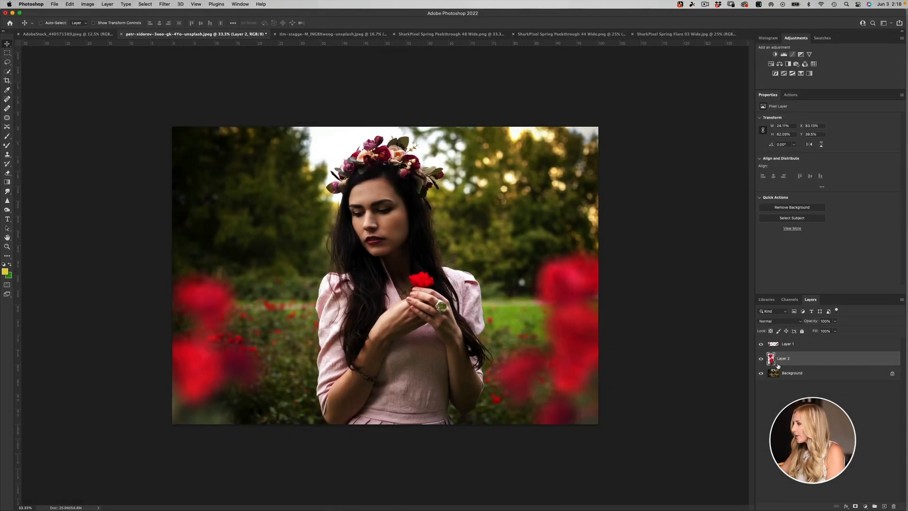
Compare the two rose layers by toggling the visibility of Layer 2 and Layer 1 in turn.
click(761, 358)
click(761, 359)
click(761, 344)
click(761, 344)
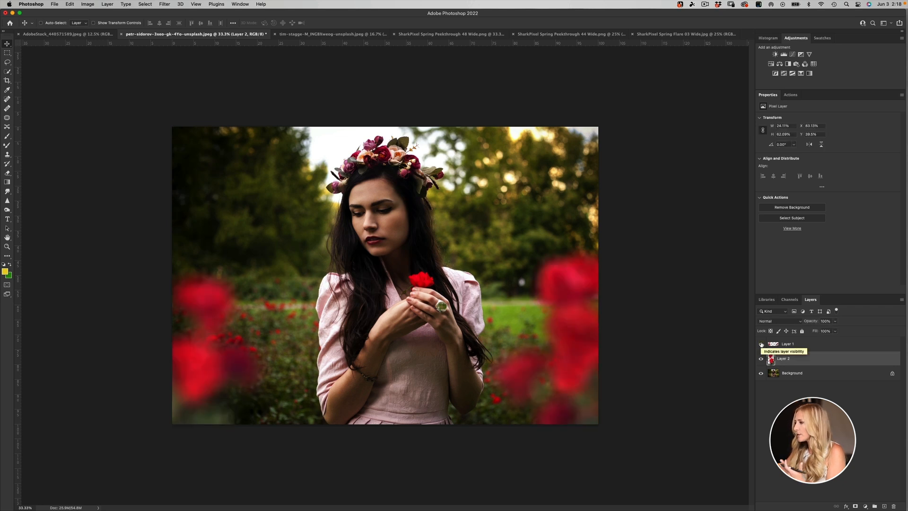
click(789, 347)
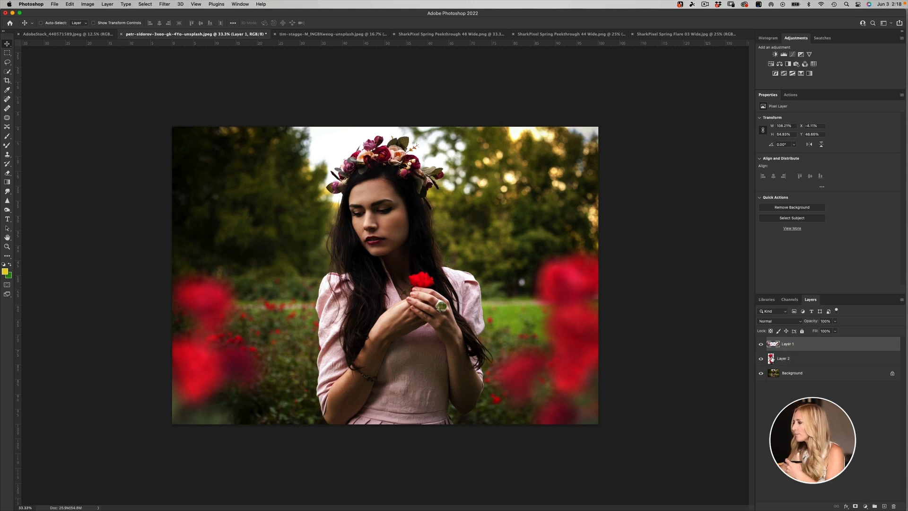
Rotate the Layer 2 roses about 23 degrees counterclockwise and compress them slightly, fitting them behind the portrait's lower-right flowers.
click(776, 359)
key(super+t)
drag(569, 342, 556, 362)
drag(698, 376, 706, 326)
drag(578, 349, 564, 358)
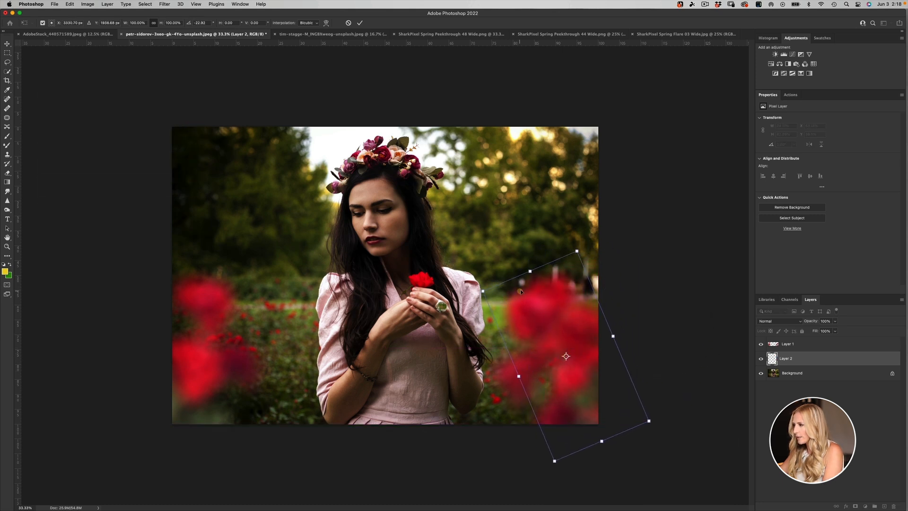
drag(529, 271, 551, 293)
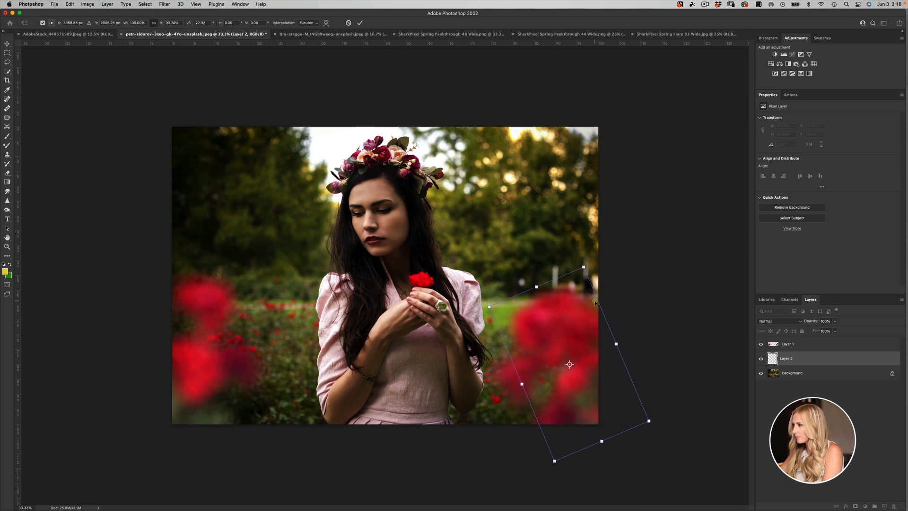
drag(523, 384, 532, 363)
key(Return)
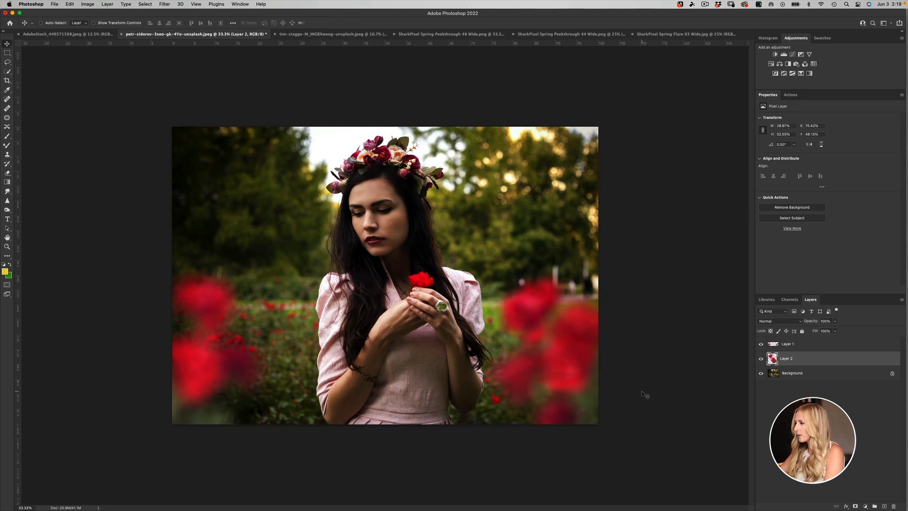
click(862, 416)
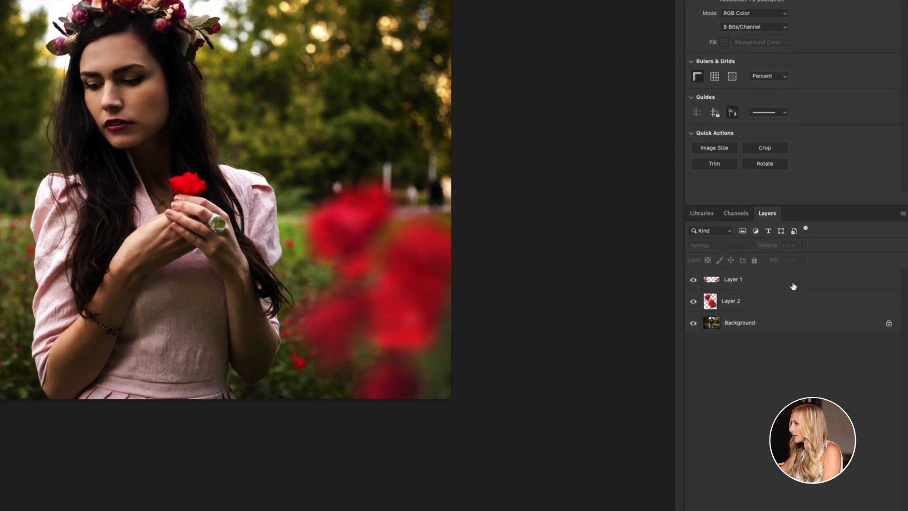
Group Layer 1 and Layer 2 together and name the group Foreground Roses.
click(801, 303)
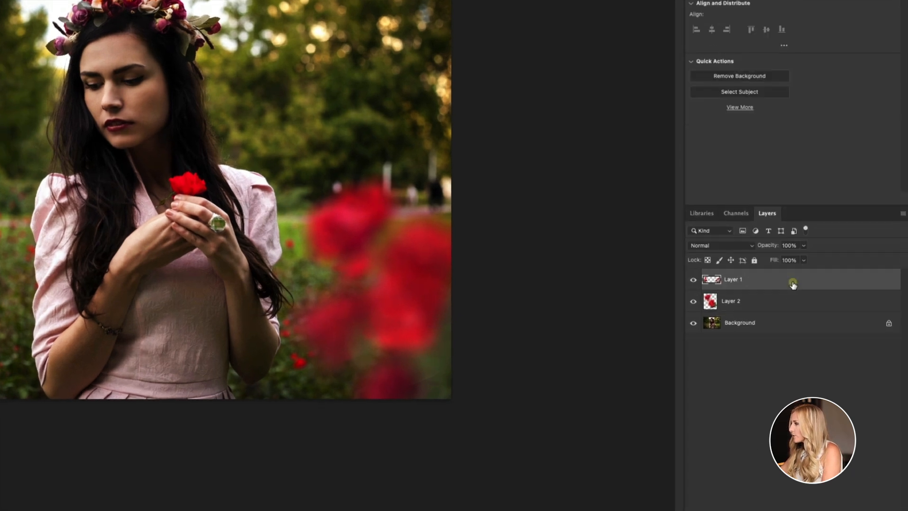
shift+click(759, 304)
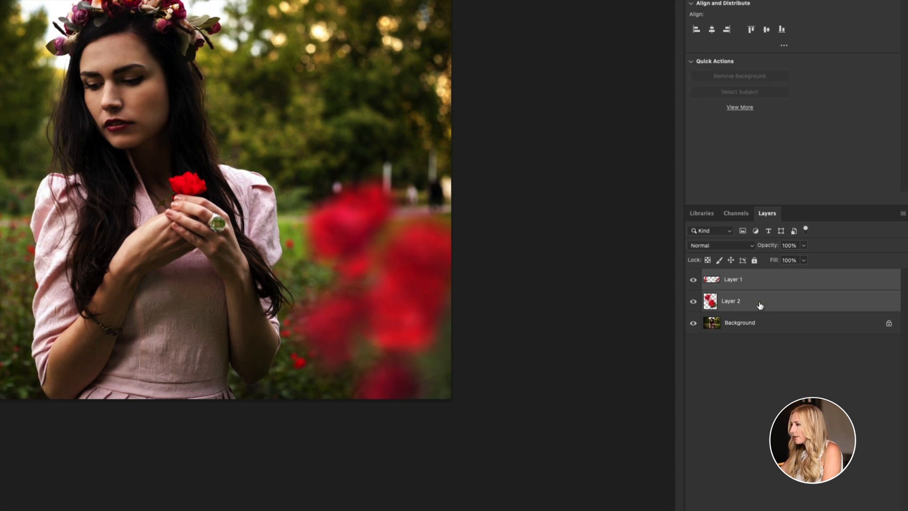
key(ctrl+g)
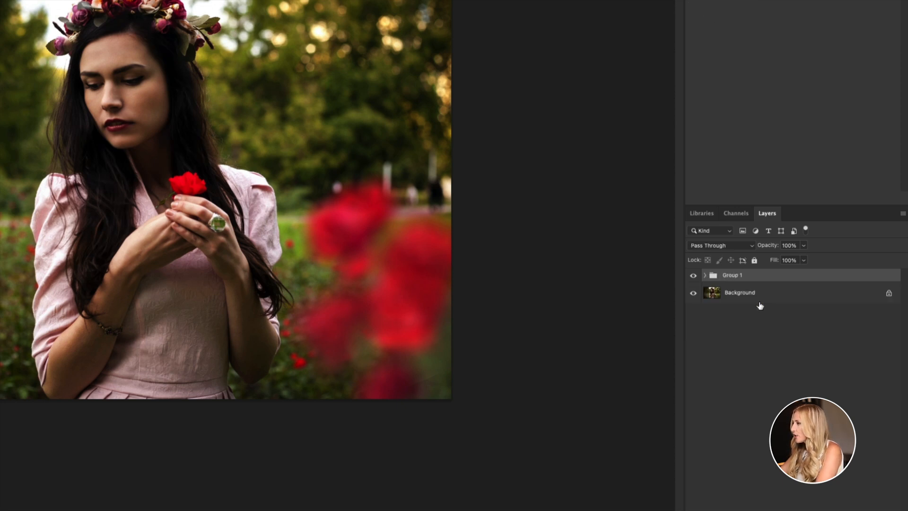
double_click(738, 278)
text(Roses)
key(Return)
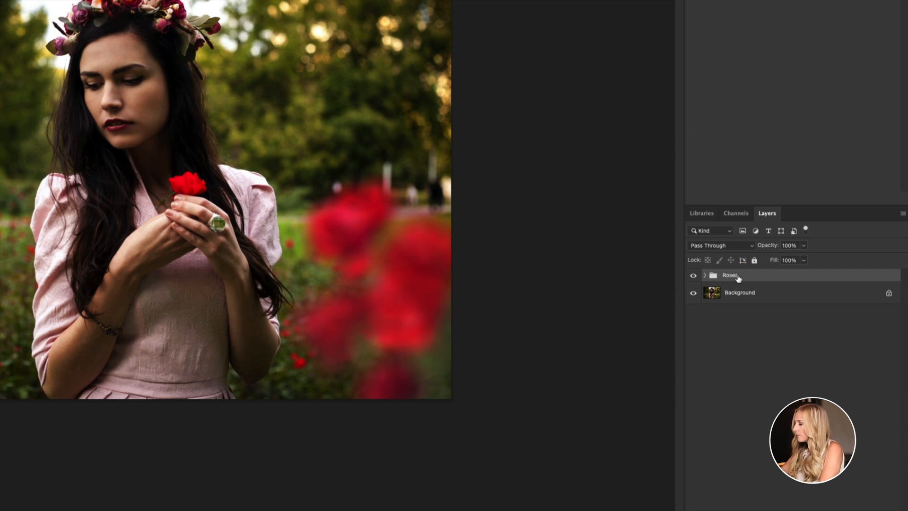
double_click(735, 279)
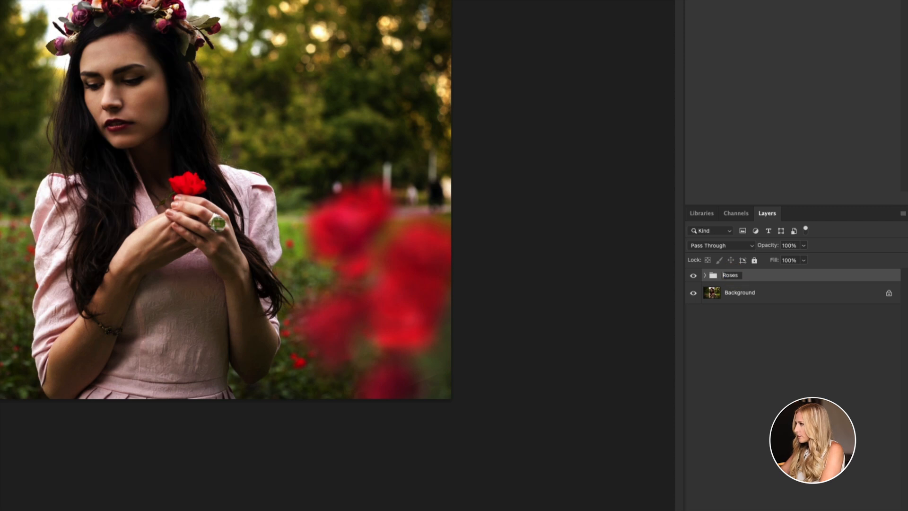
text(Foreground)
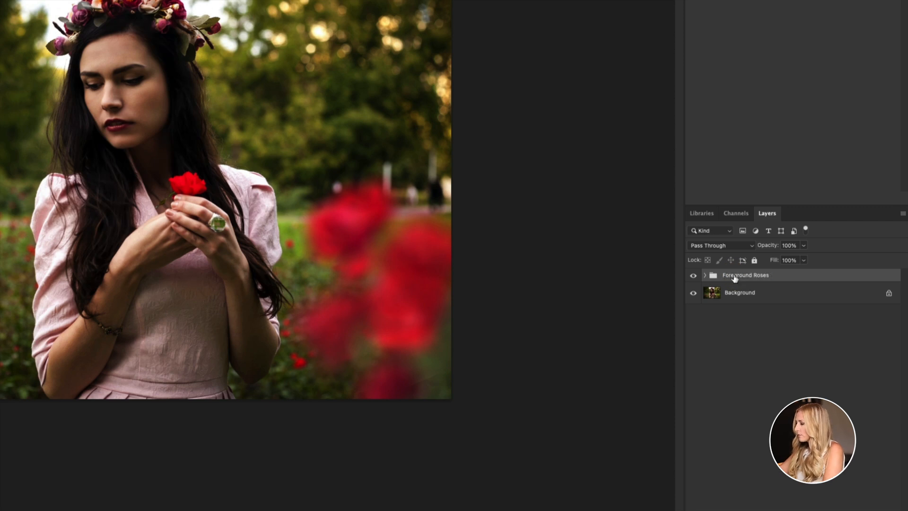
key(Return)
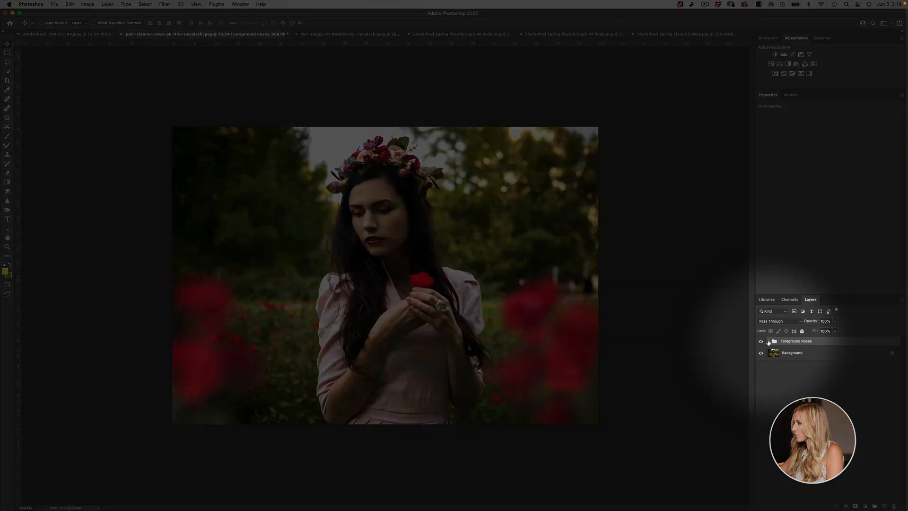
Add a Hue/Saturation adjustment layer directly above the Foreground Roses group and clip it to the group.
click(769, 342)
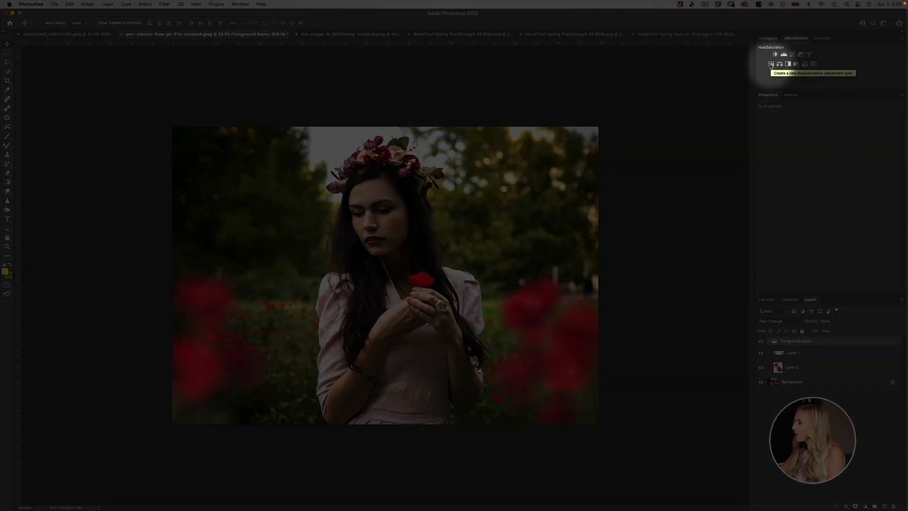
click(771, 64)
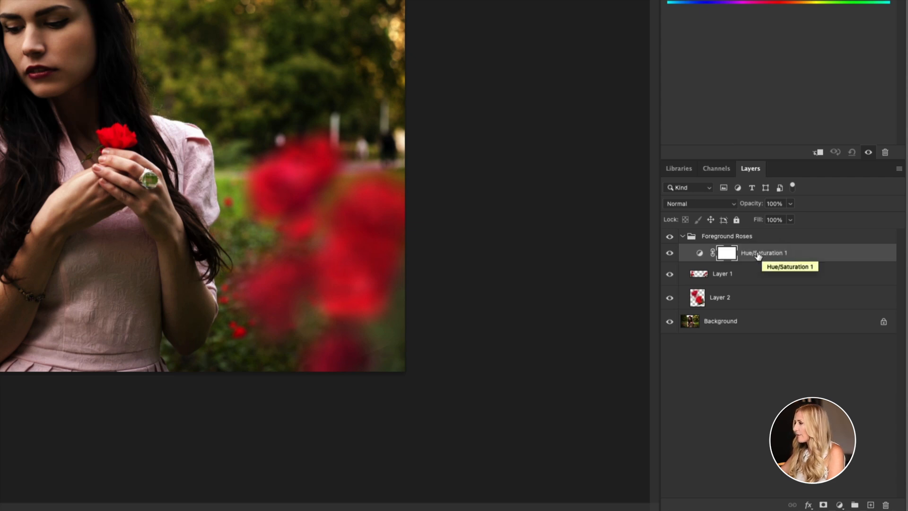
drag(752, 255, 746, 232)
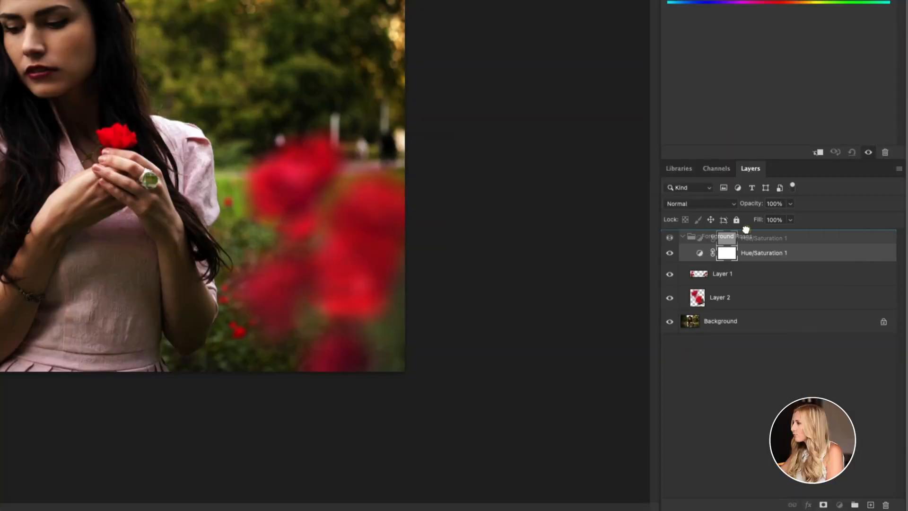
drag(746, 230, 746, 232)
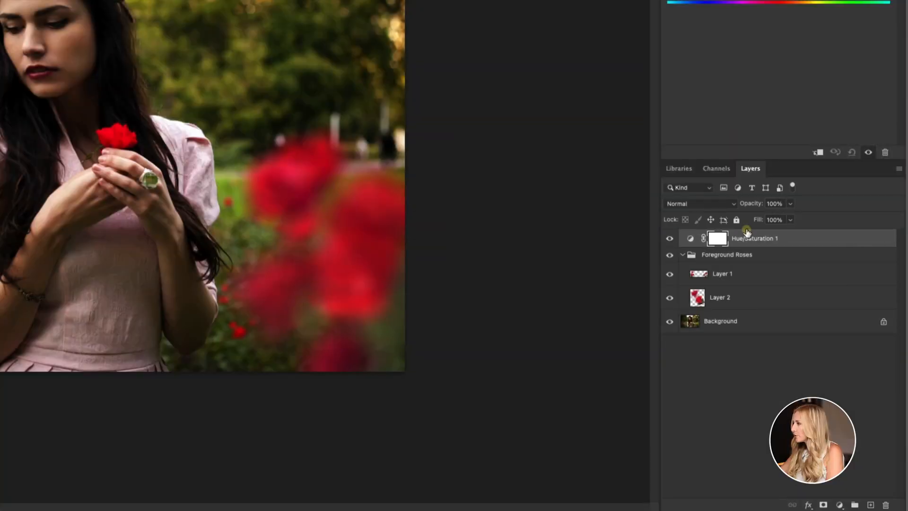
alt+click(686, 245)
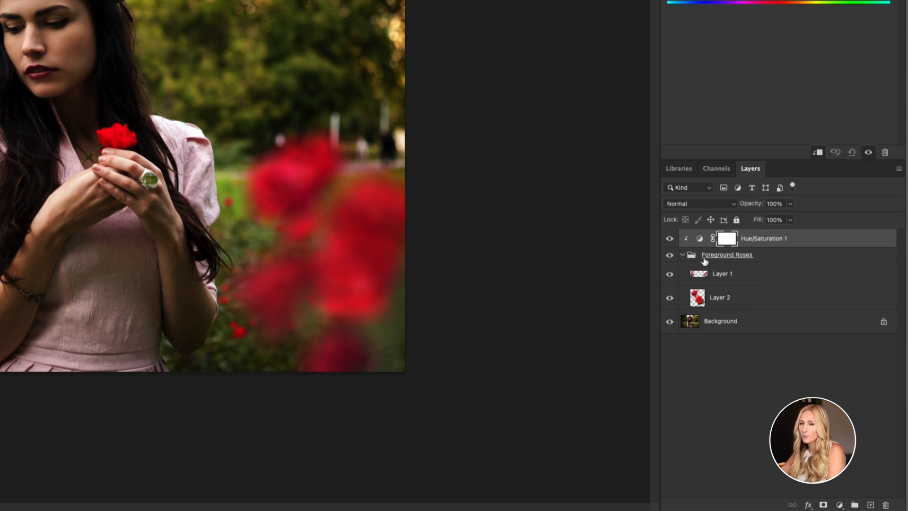
Set the Hue/Saturation layer to Multiply blending at 87% opacity, with its saturation at -37.
click(698, 240)
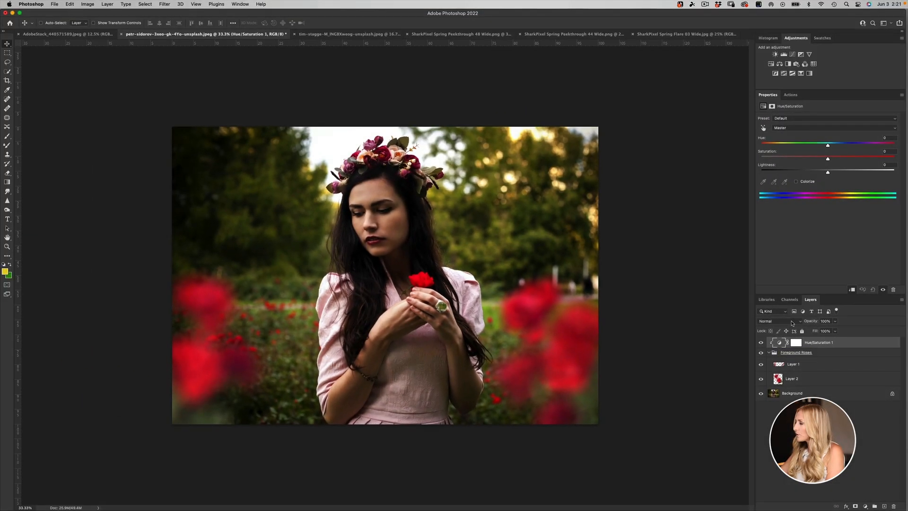
click(790, 322)
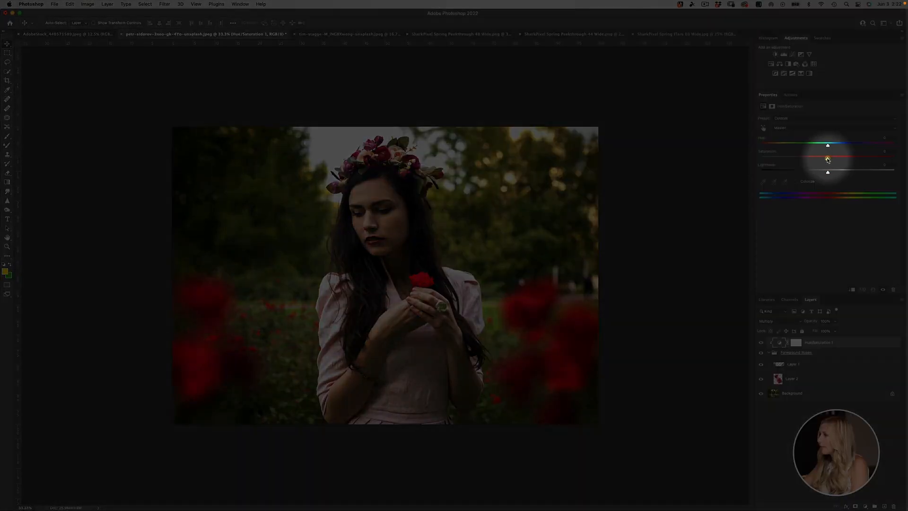
drag(828, 159, 808, 160)
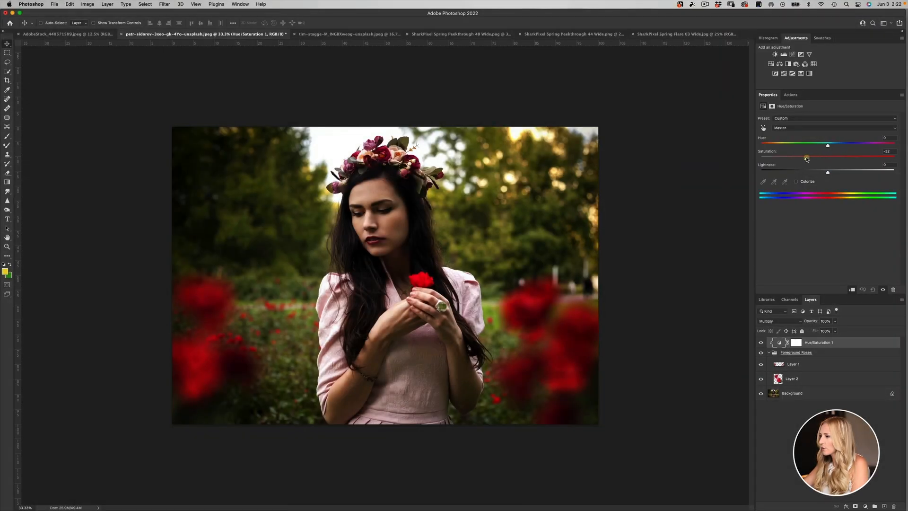
drag(809, 160, 803, 158)
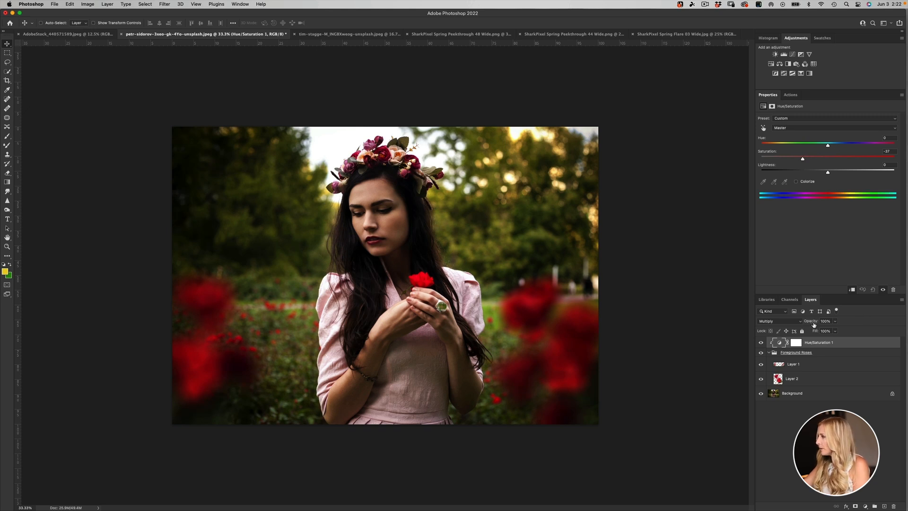
mouse_move(811, 322)
mouse_down()
mouse_move(797, 320)
mouse_move(818, 321)
mouse_up()
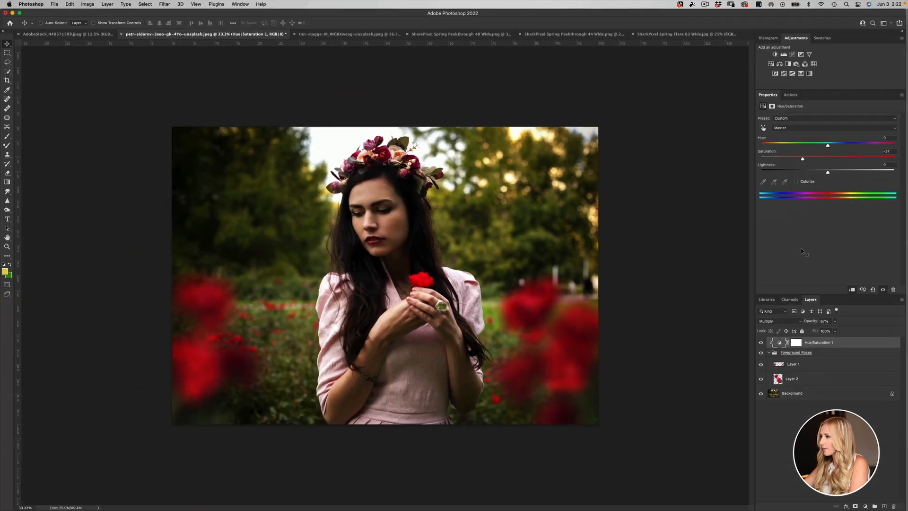
Compare the roses with and without the Hue/Saturation adjustment by toggling its visibility.
click(760, 343)
click(760, 344)
click(760, 344)
click(760, 343)
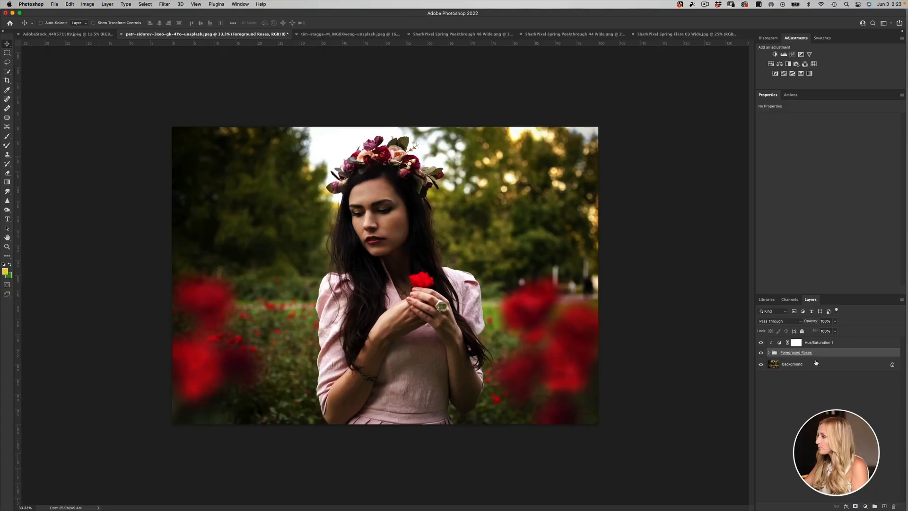
Compare the portrait with and without the roses by toggling the Foreground Roses group's visibility.
click(810, 379)
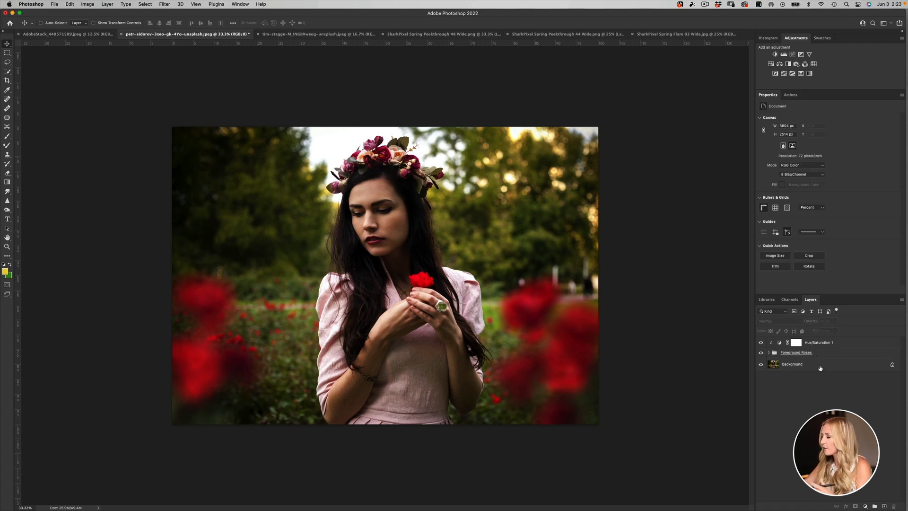
click(761, 352)
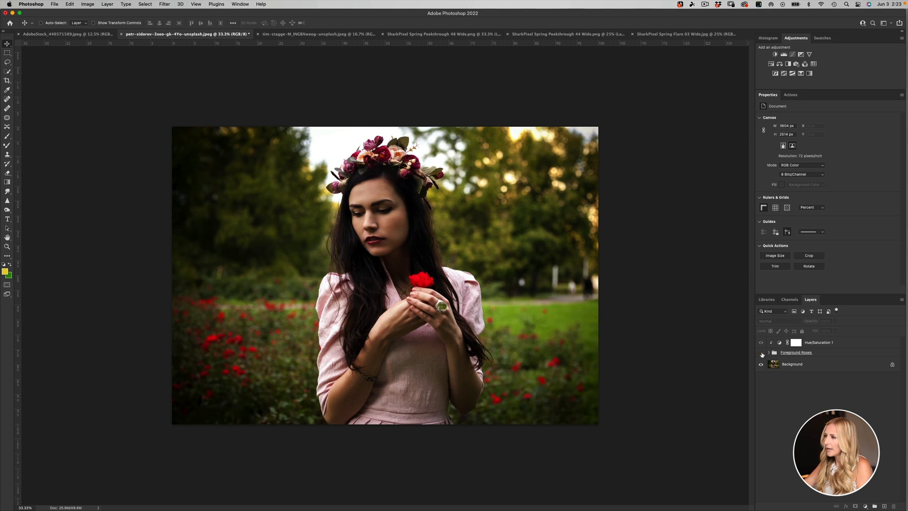
click(762, 353)
click(762, 353)
click(761, 353)
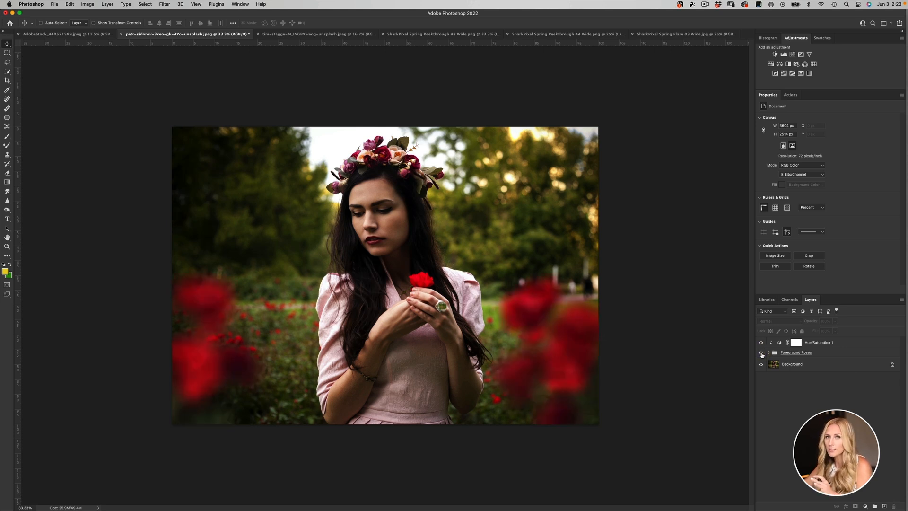
click(762, 353)
click(761, 353)
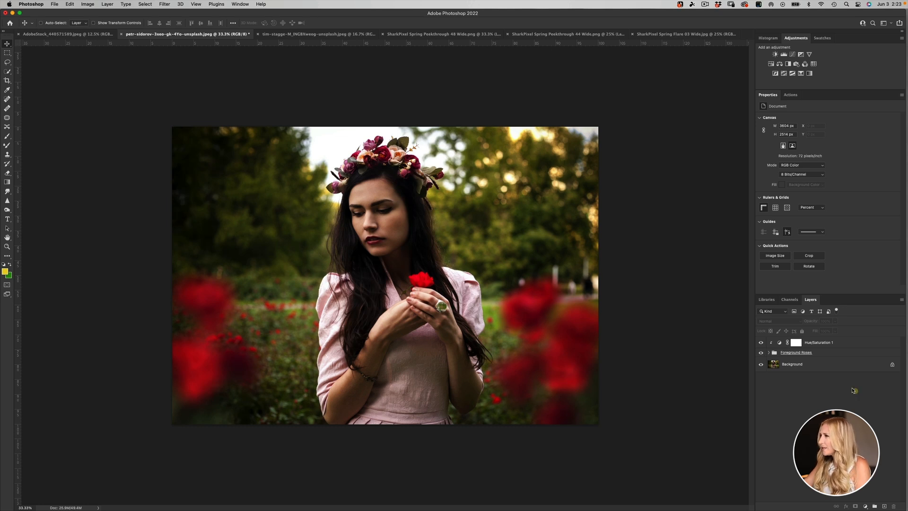
Copy the SharkPixel Spring Flare 03 Wide image into the portrait, scaled to about 120% of the canvas width with its glow along the top edge.
click(672, 34)
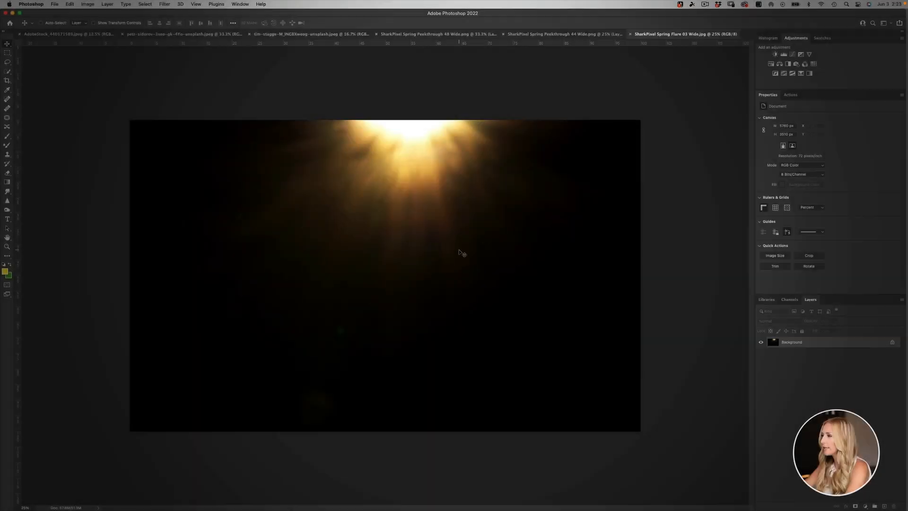
drag(458, 251, 363, 269)
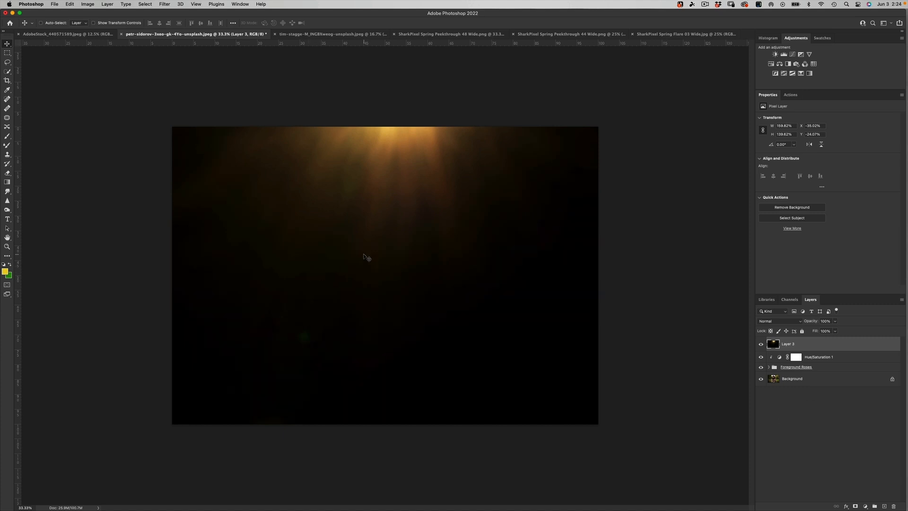
key(super+t)
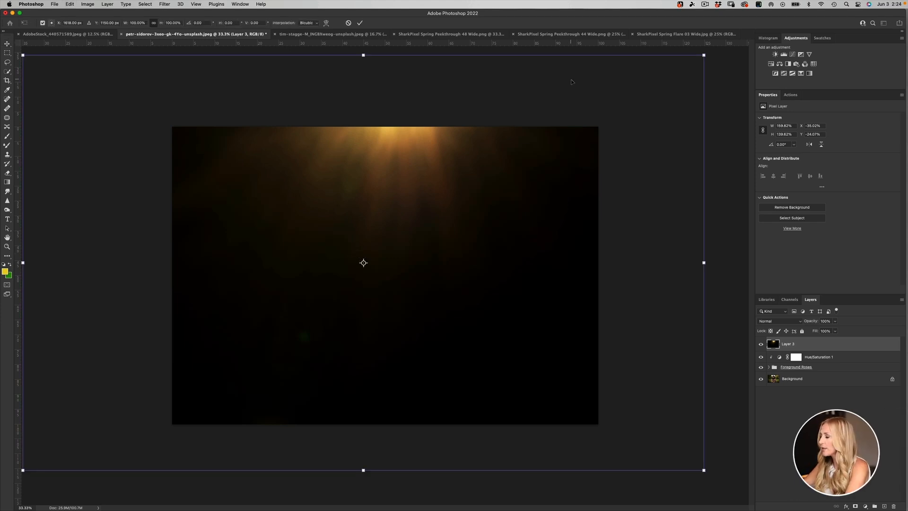
drag(704, 55, 606, 135)
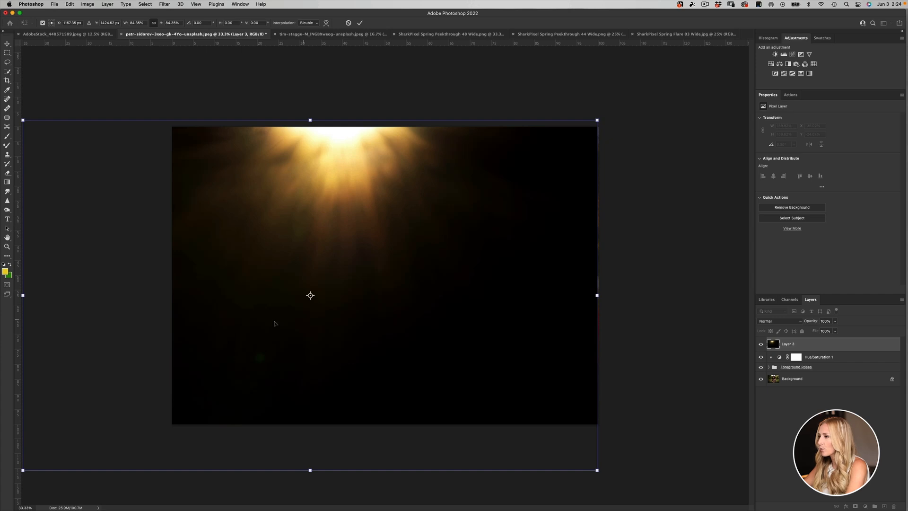
drag(231, 304, 325, 292)
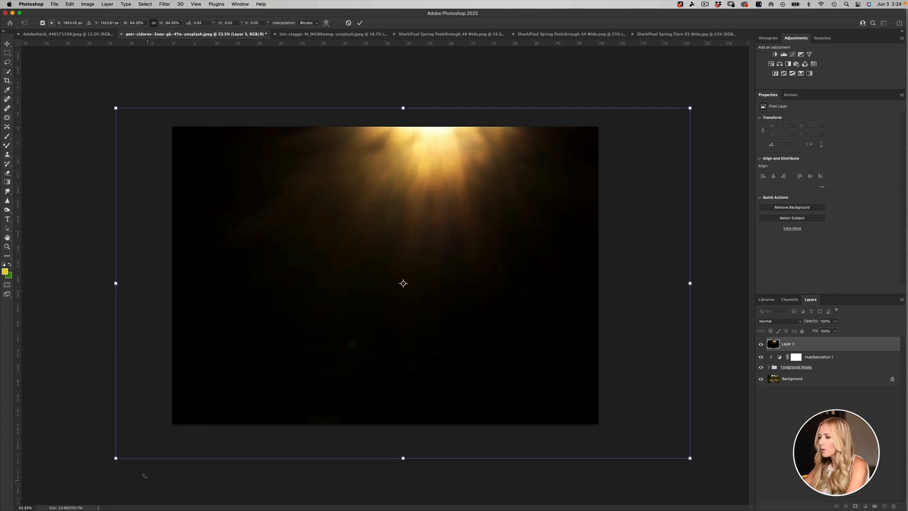
drag(112, 456, 177, 418)
drag(363, 306, 344, 295)
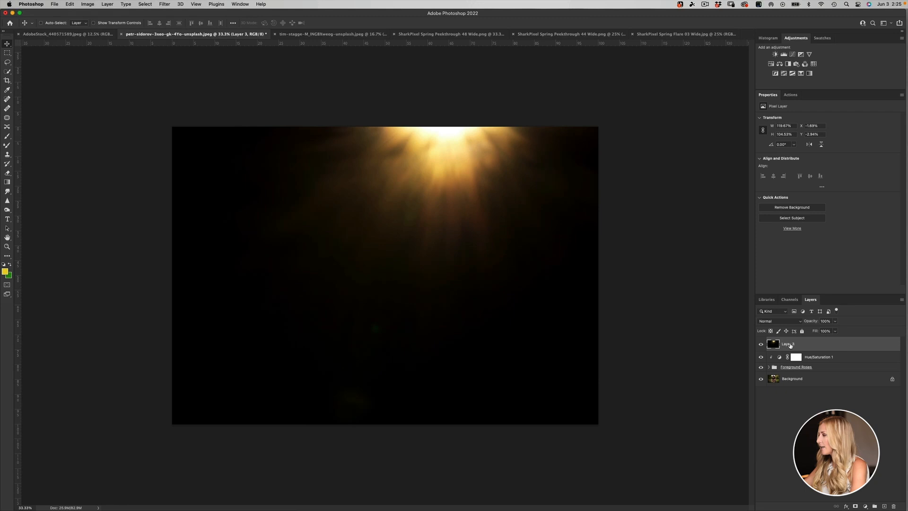
Set the Layer 3 flare's blend mode to Screen and compare the portrait with and without it.
click(780, 322)
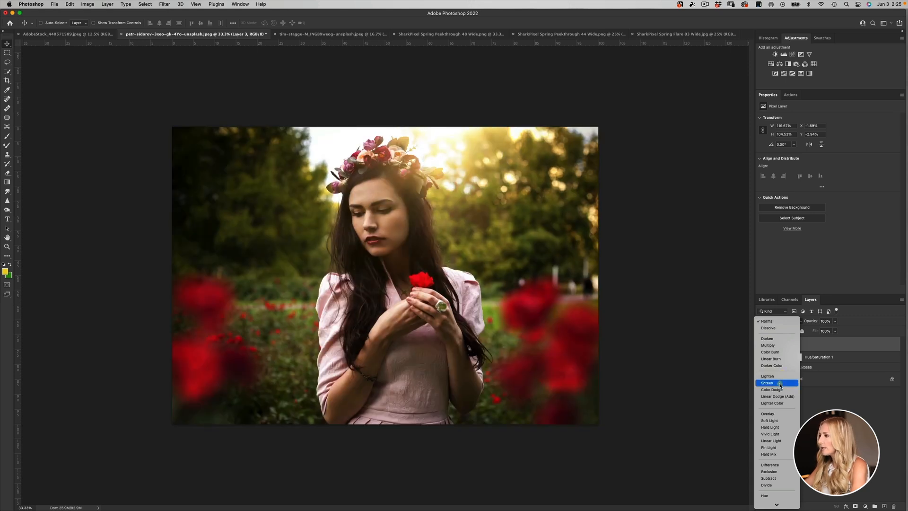
click(781, 384)
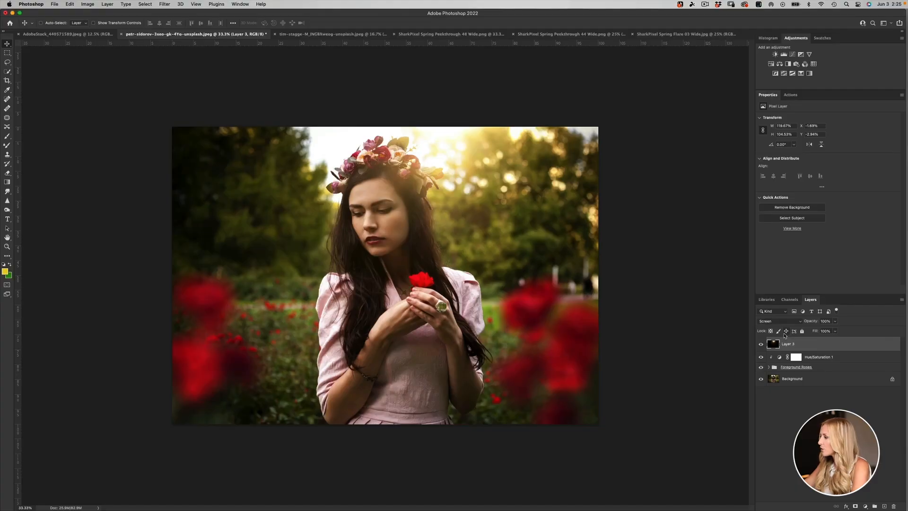
click(761, 344)
click(761, 345)
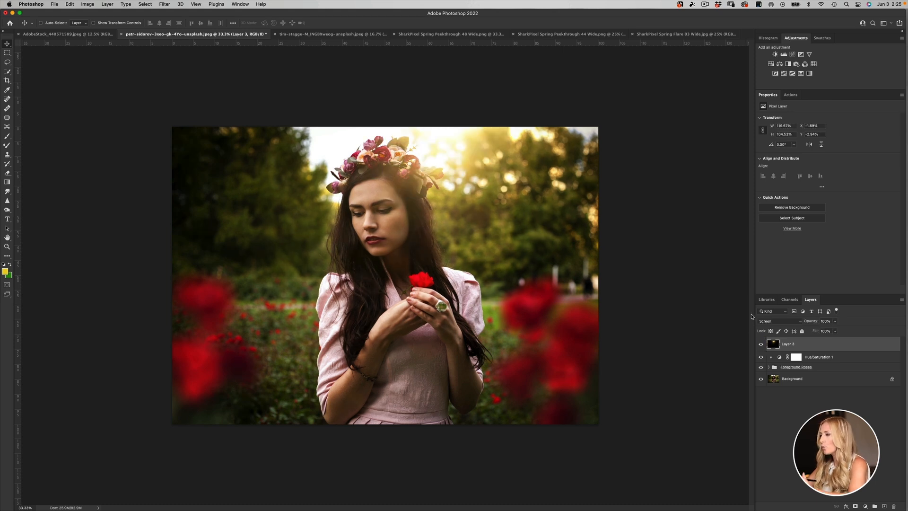
Duplicate the Layer 3 flare and shift the copy's glow slightly right over the trees beside the woman's head.
key(ctrl+t)
drag(380, 255, 406, 250)
mouse_move(416, 250)
mouse_down()
mouse_move(404, 253)
mouse_move(413, 256)
mouse_up()
key(Return)
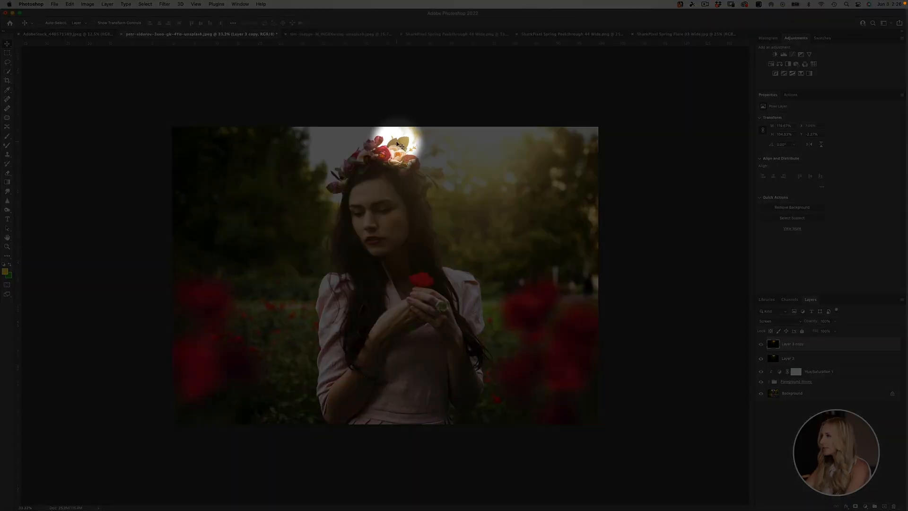
drag(378, 156, 436, 243)
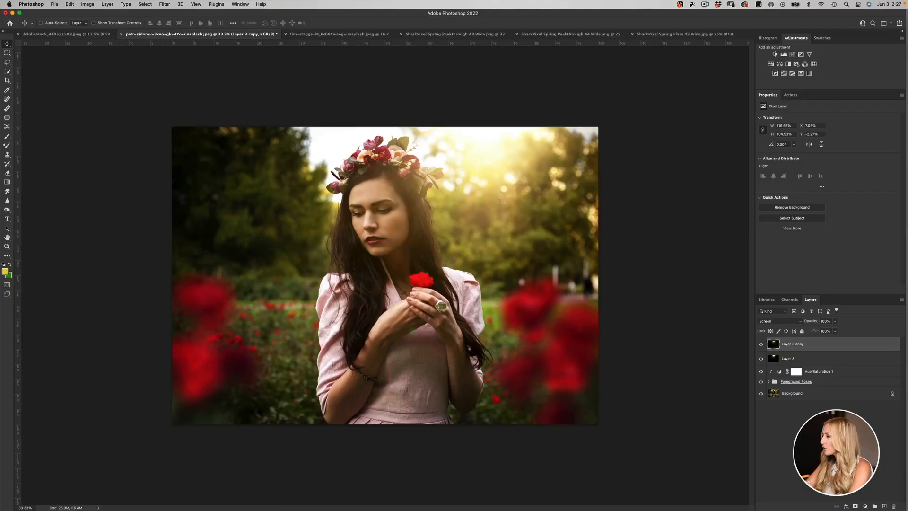
Select the woman from the Background layer with Select Subject, and add an inverted mask to Layer 3 copy that hides the flare over her.
click(799, 395)
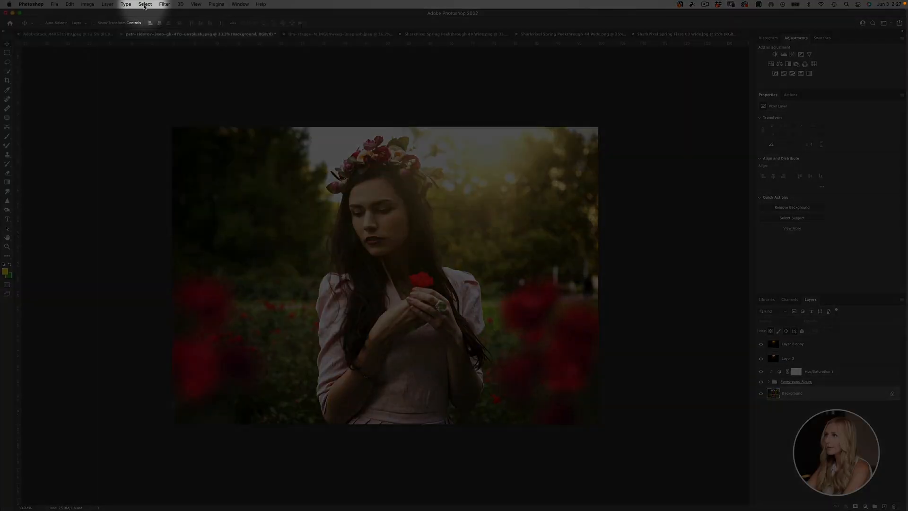
click(144, 4)
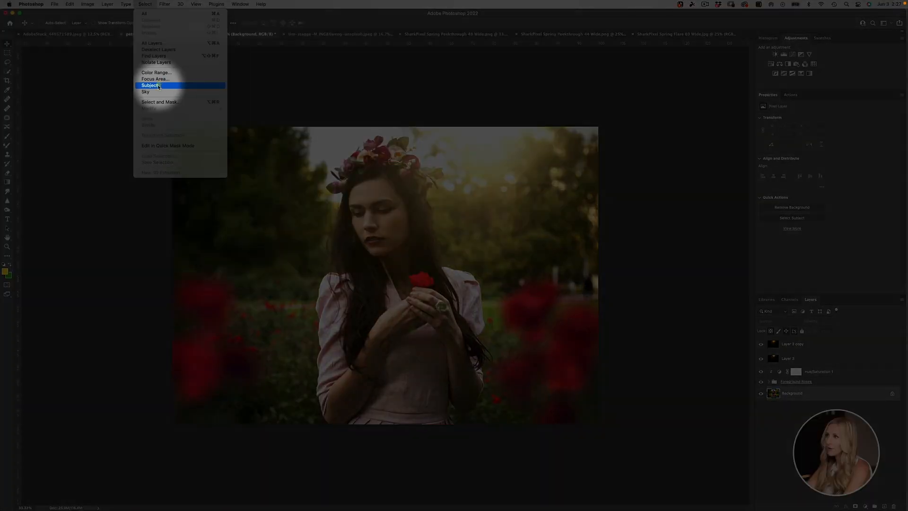
click(162, 86)
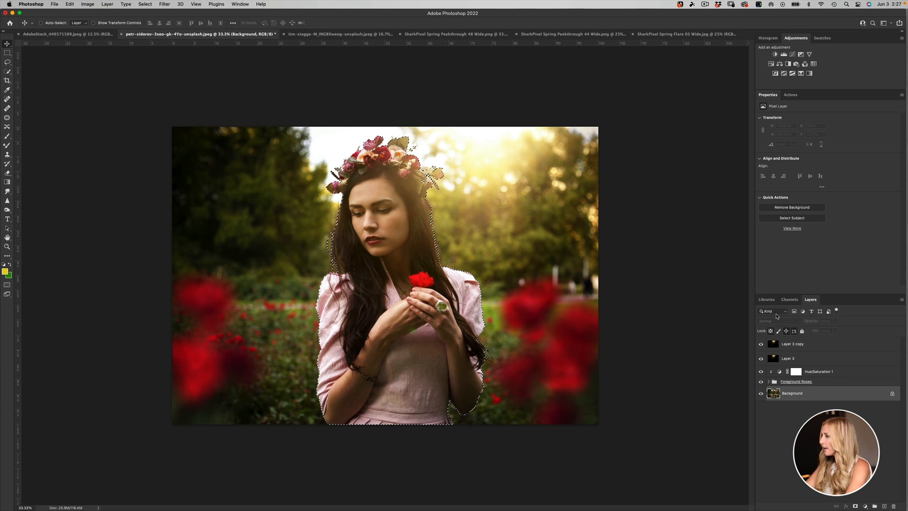
click(795, 346)
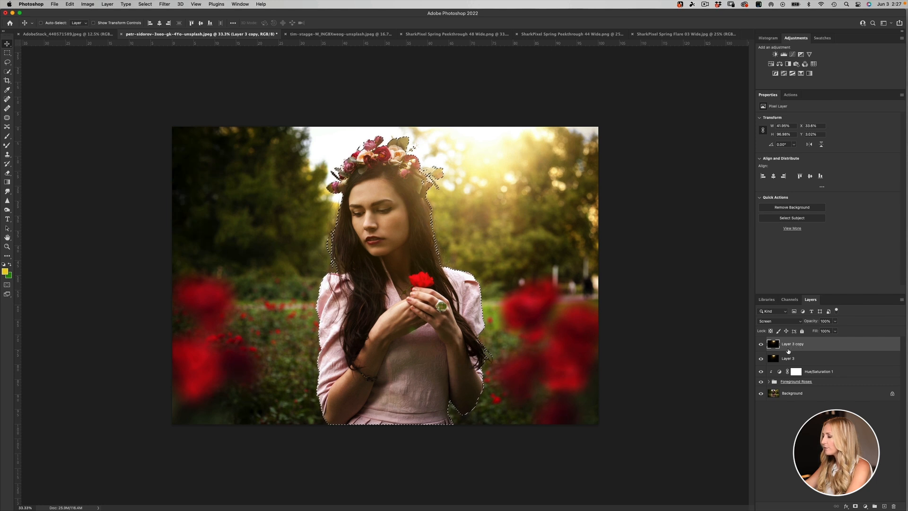
click(855, 507)
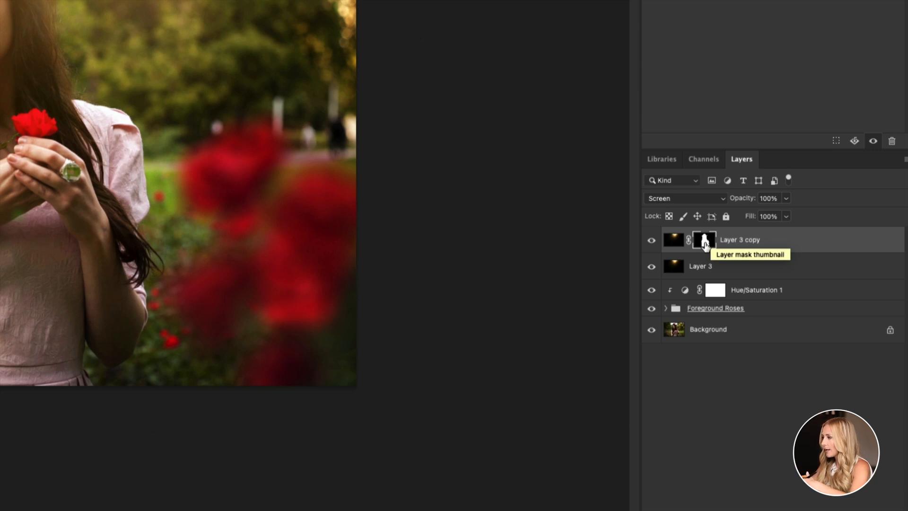
key(ctrl+i)
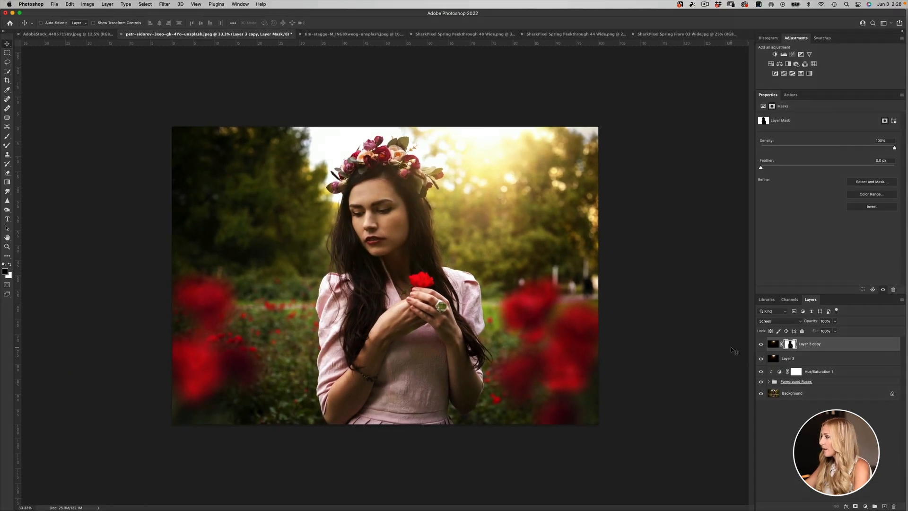
Compare the portrait with and without the masked Layer 3 copy flare by toggling its visibility.
click(761, 344)
click(761, 345)
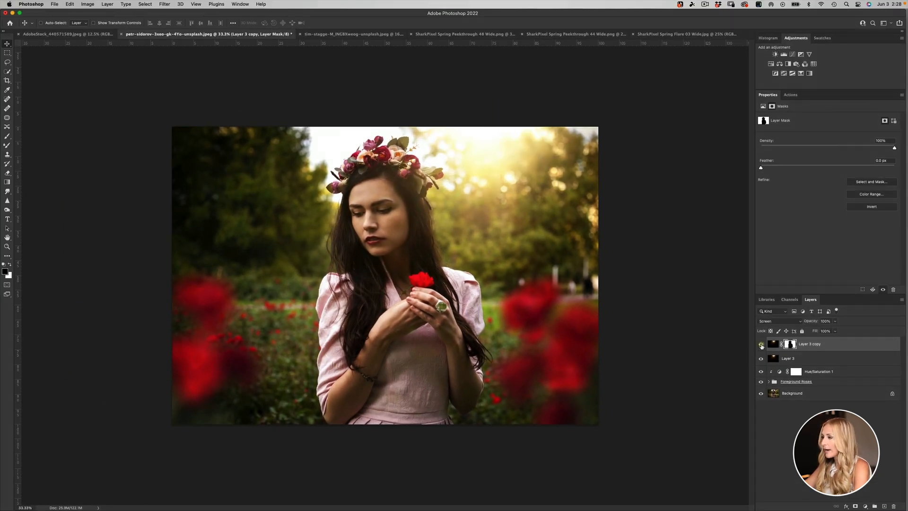
click(761, 345)
click(762, 344)
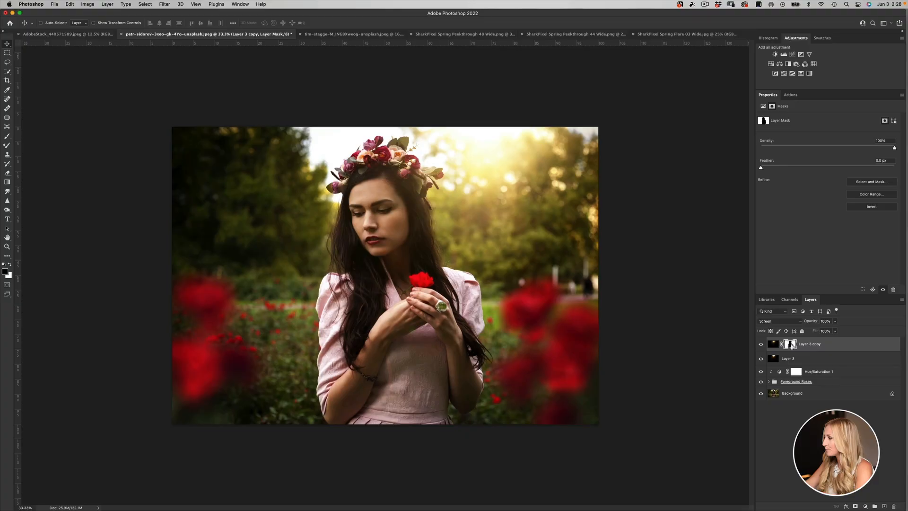
Duplicate the Layer 3 and masked Layer 3 copy flares together to intensify the sun glow.
click(810, 350)
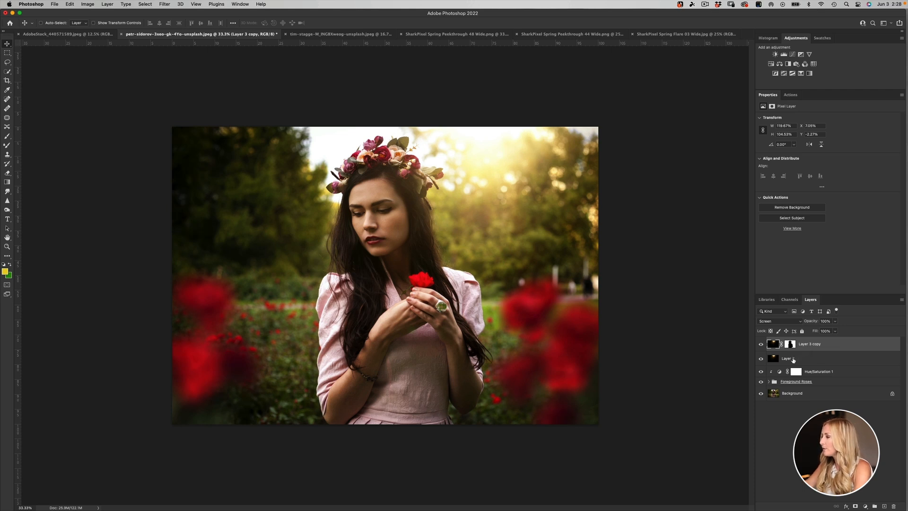
shift+click(801, 358)
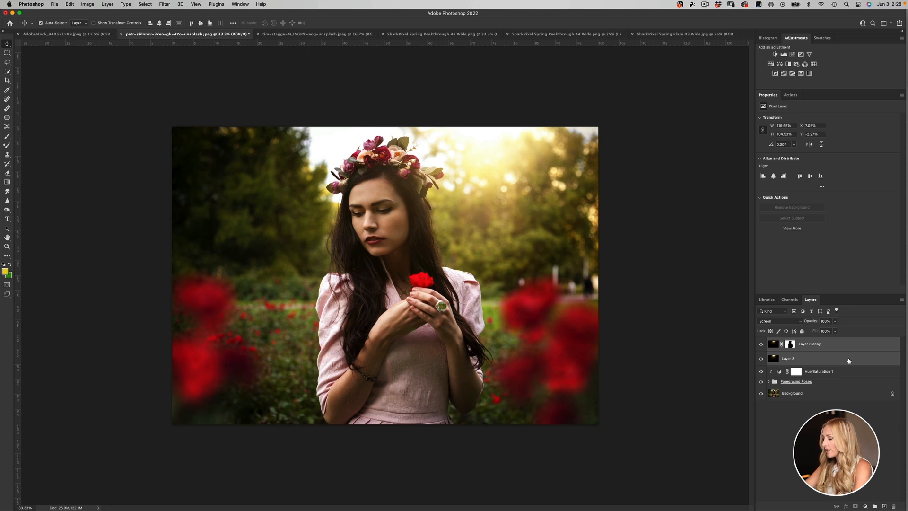
key(super+j)
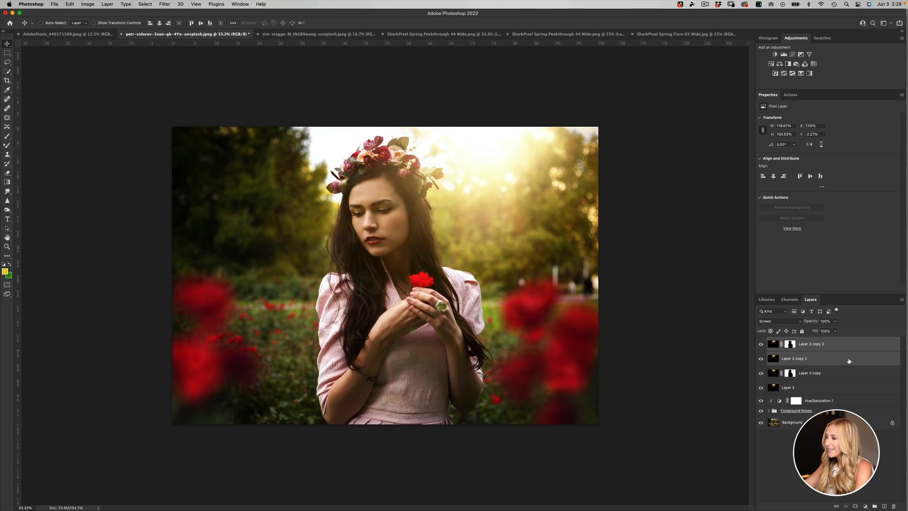
Compare the glow with and without Layer 3 copy 2 and Layer 3 copy 3, leaving both visible and no layer selected.
click(836, 378)
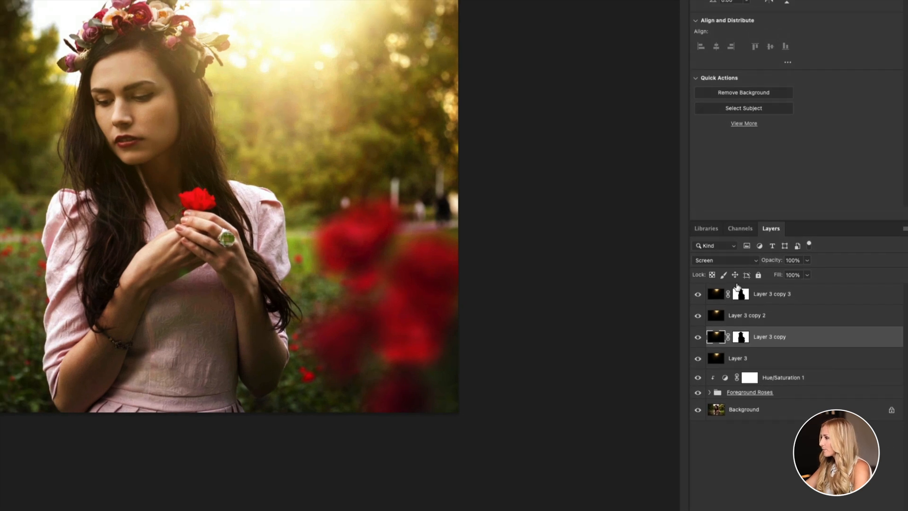
click(698, 317)
click(698, 317)
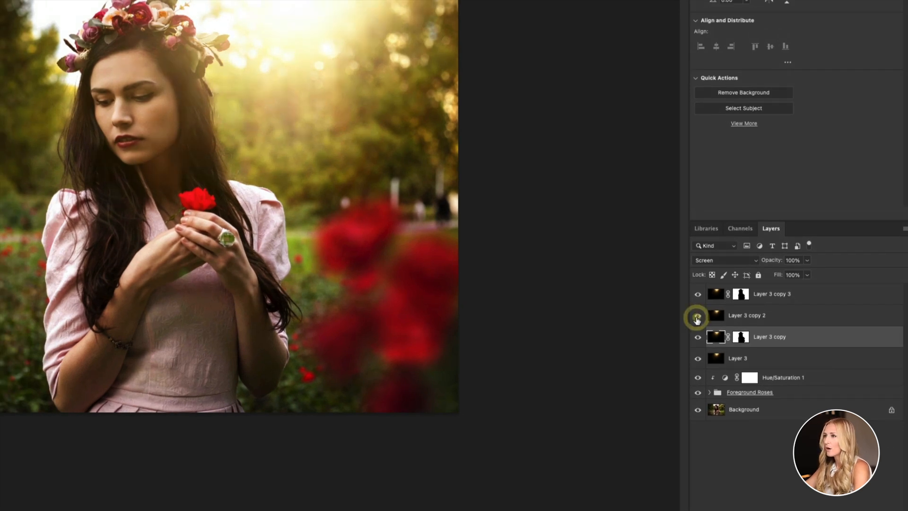
click(698, 295)
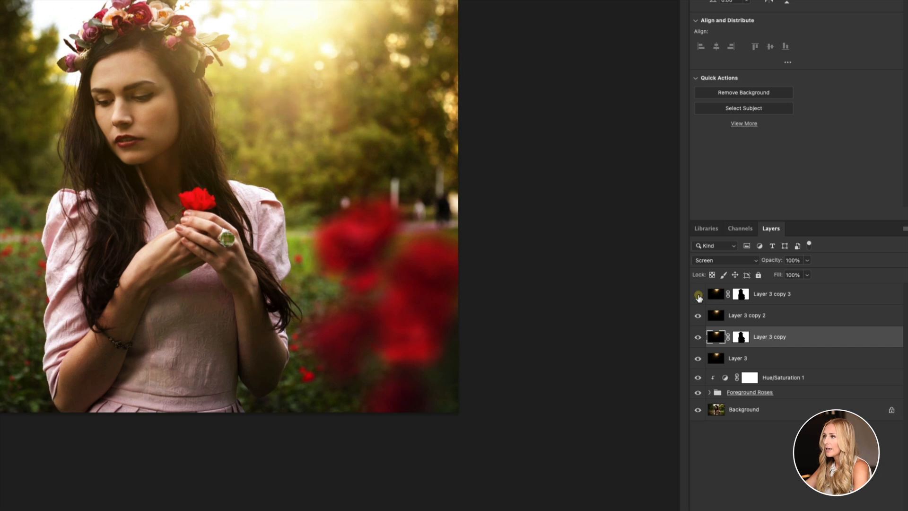
click(698, 295)
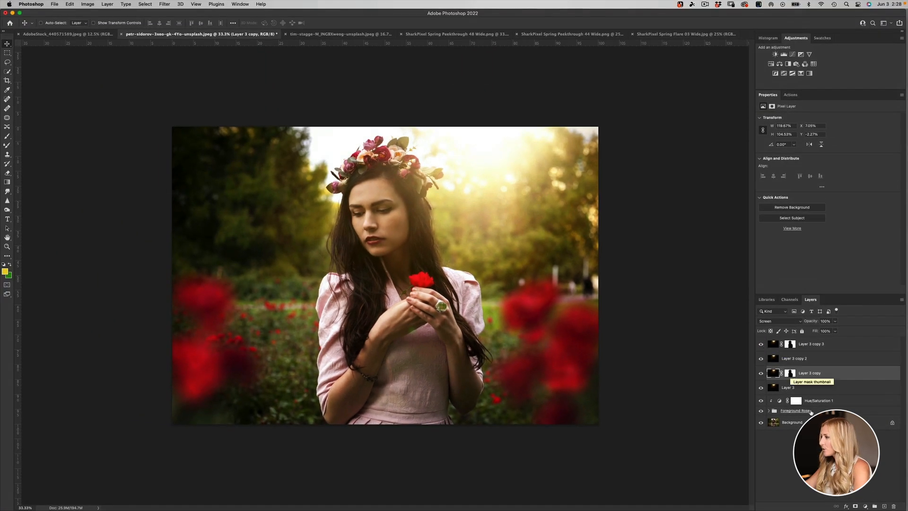
mouse_move(762, 358)
mouse_down()
mouse_move(762, 345)
mouse_move(762, 400)
mouse_move(761, 345)
mouse_up()
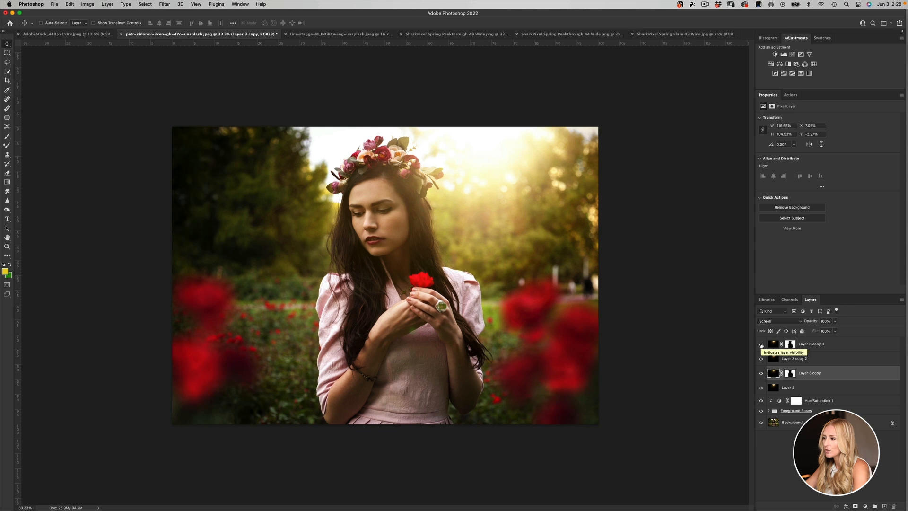
mouse_move(761, 345)
mouse_down()
mouse_move(762, 378)
mouse_move(761, 349)
mouse_up()
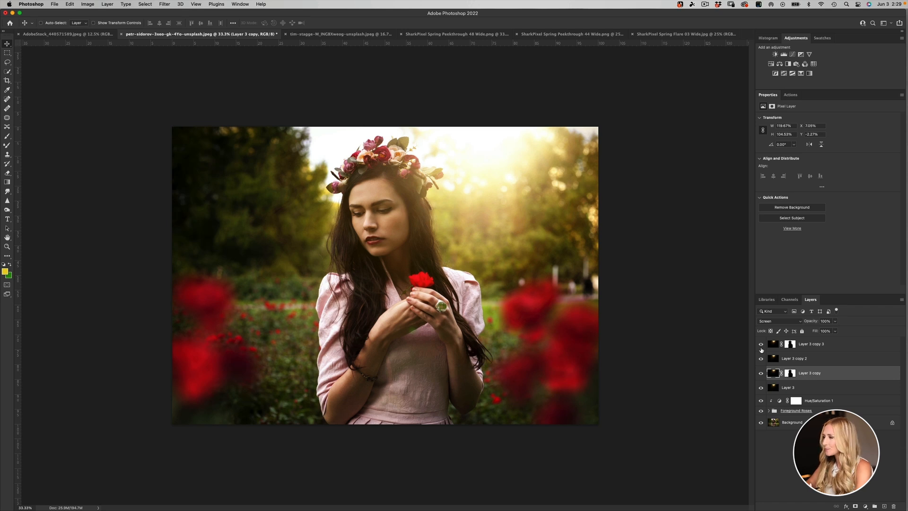
click(828, 445)
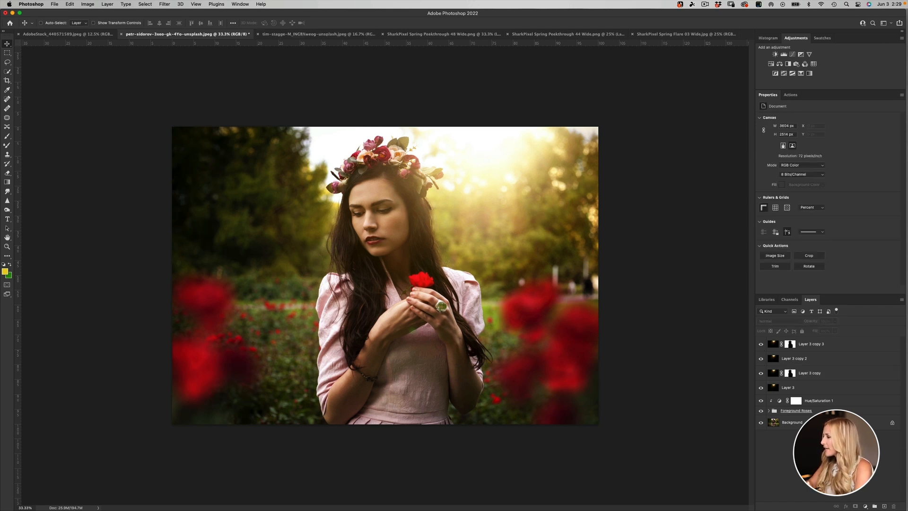
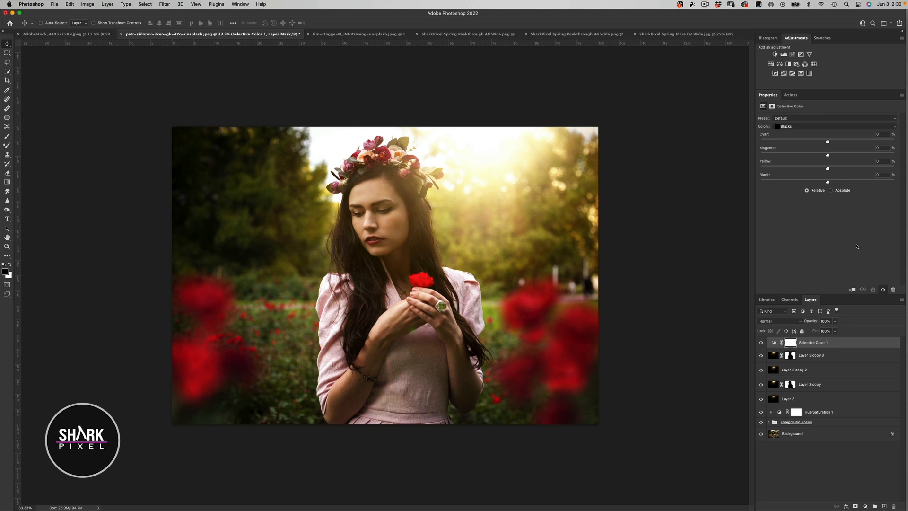
Set the Cyan amount for Reds to -42% in the Selective Color adjustment, testing stronger and weaker values.
click(816, 127)
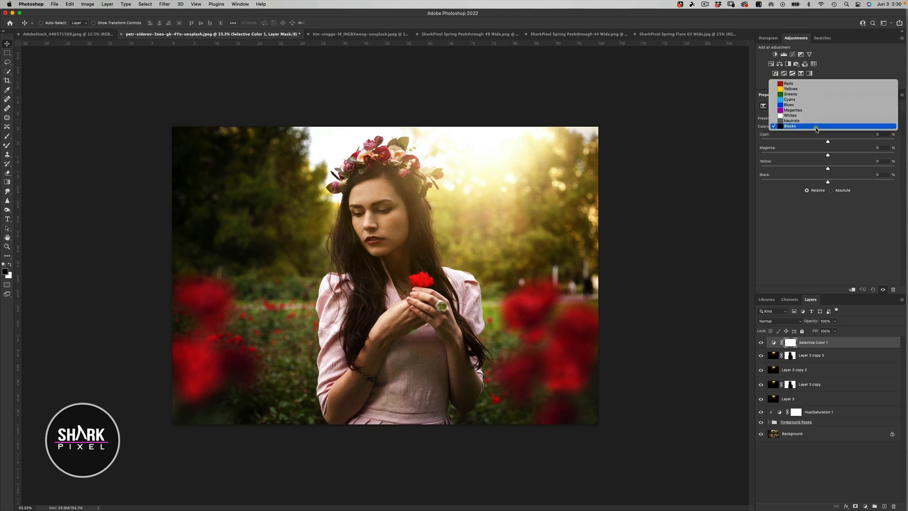
click(800, 84)
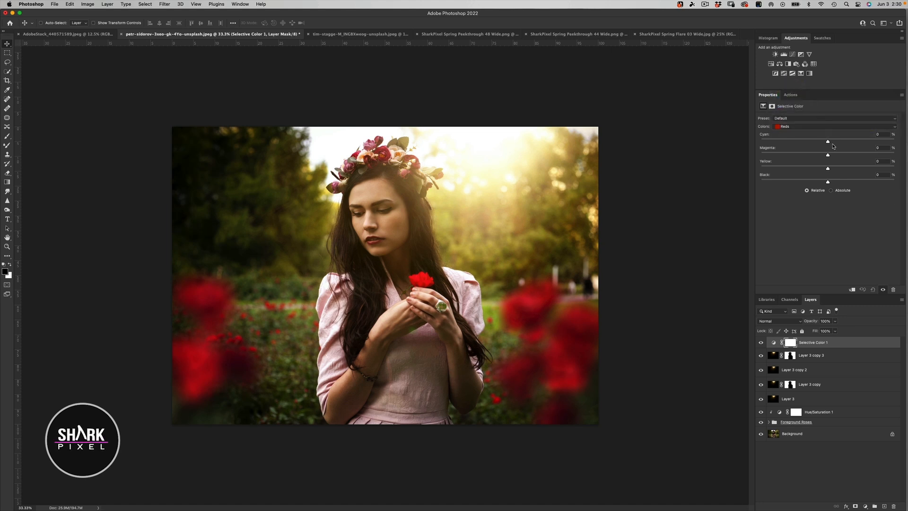
drag(828, 141, 813, 142)
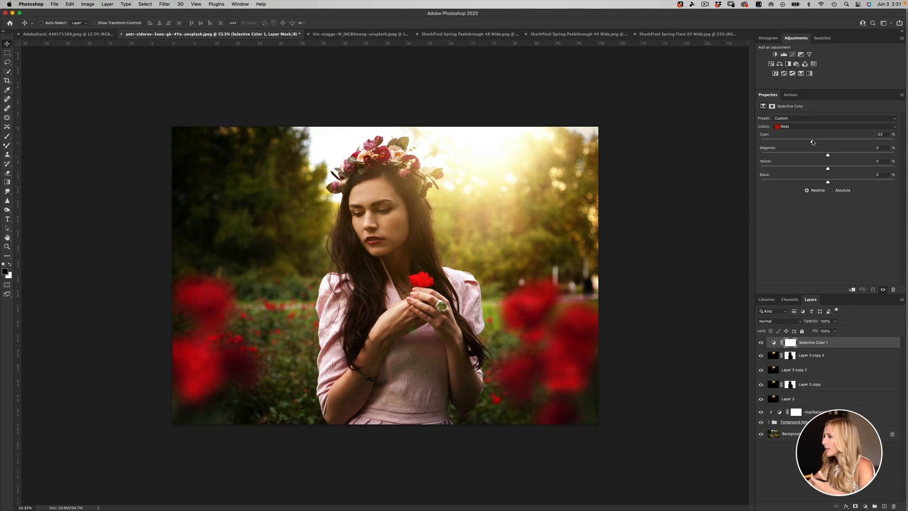
drag(812, 142, 801, 142)
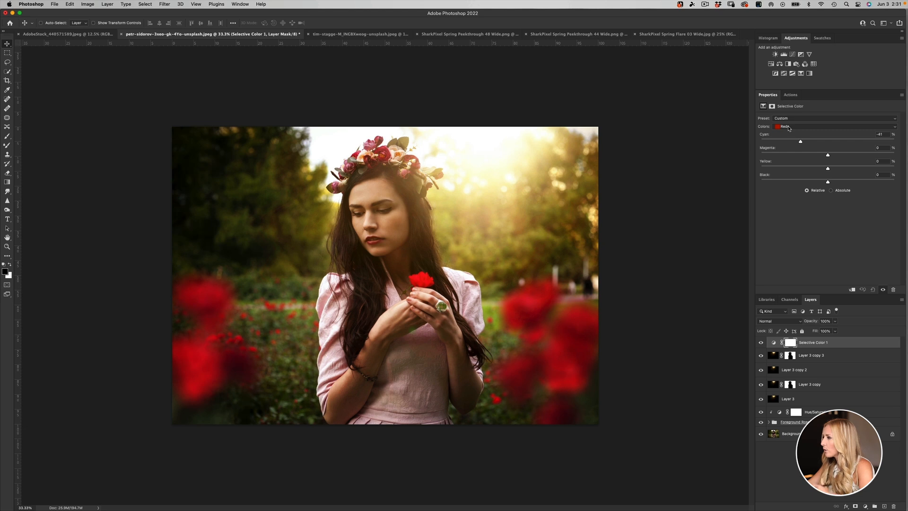
drag(801, 143, 723, 142)
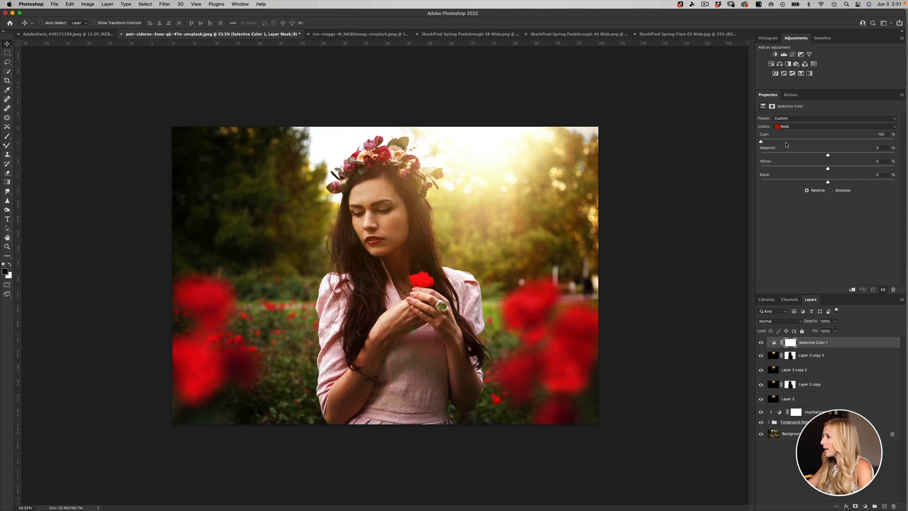
drag(792, 142, 800, 141)
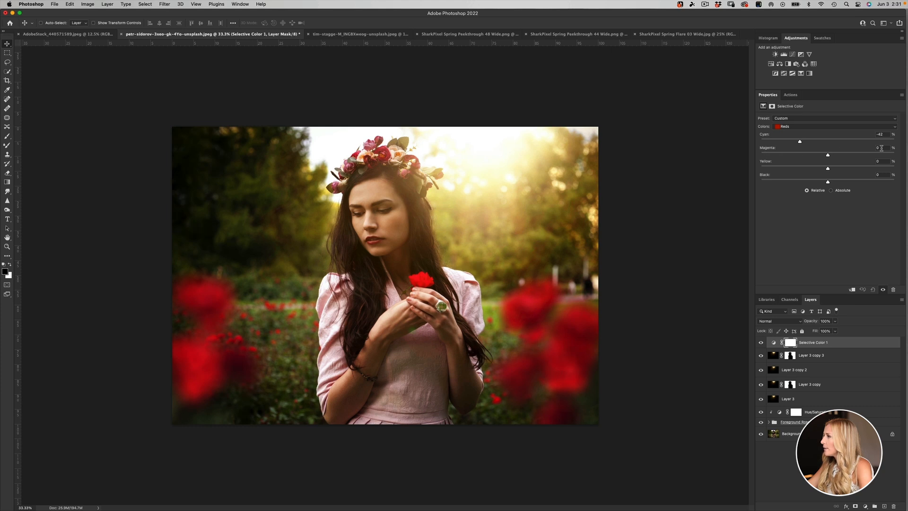
Try Magenta at -100% for the Reds, then set Magenta to about +15% and Yellow to +20%.
drag(828, 155, 757, 158)
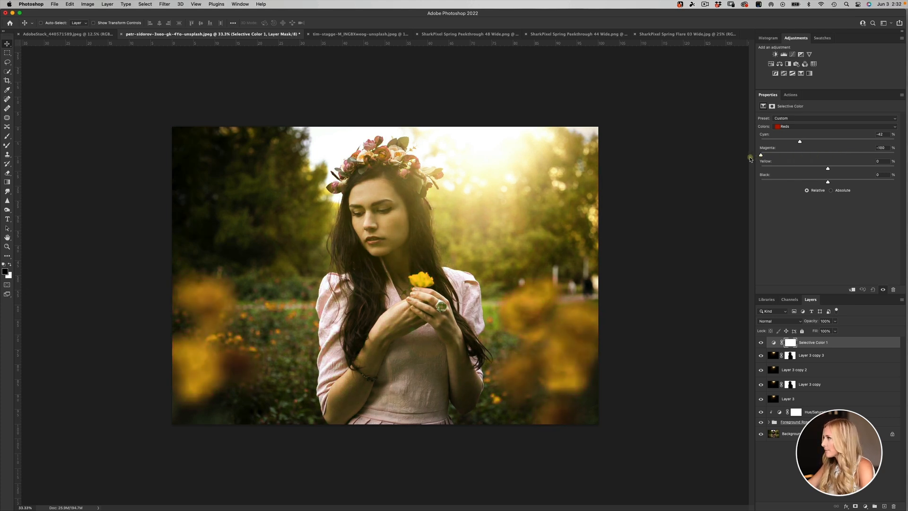
drag(767, 150, 836, 155)
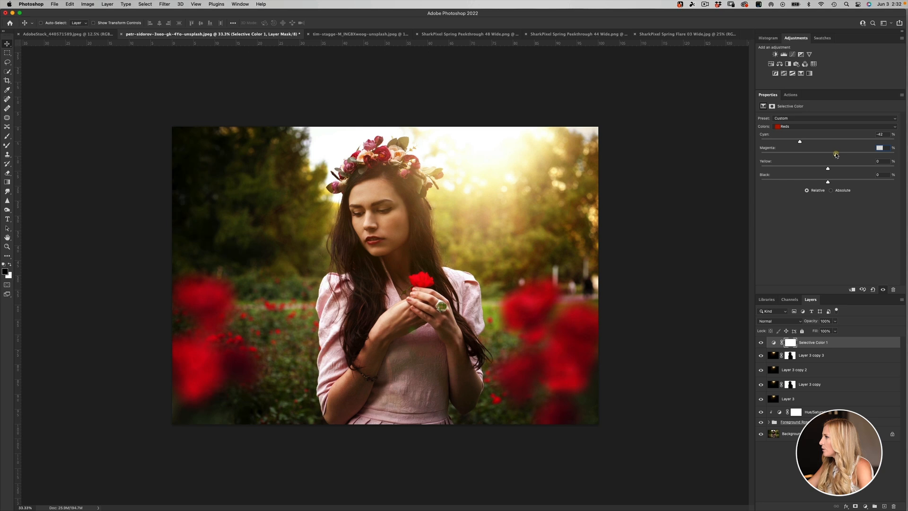
drag(837, 155, 838, 157)
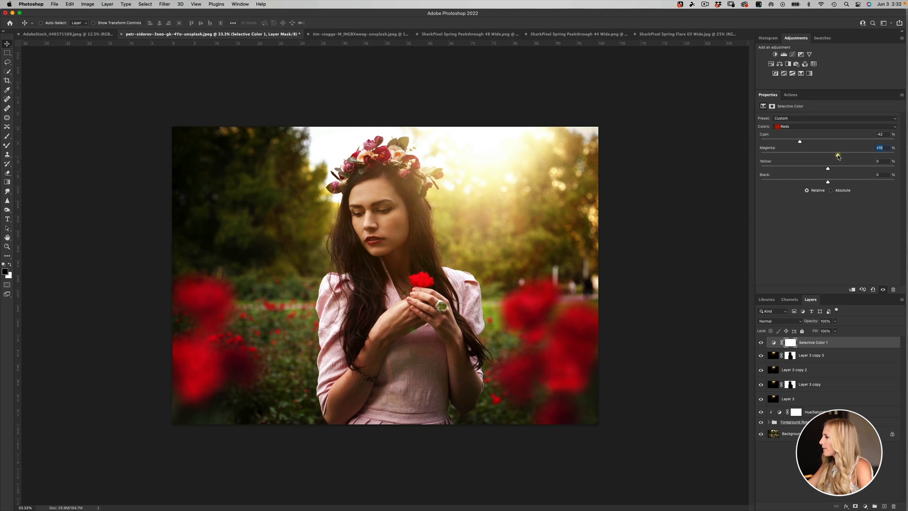
drag(830, 168, 842, 170)
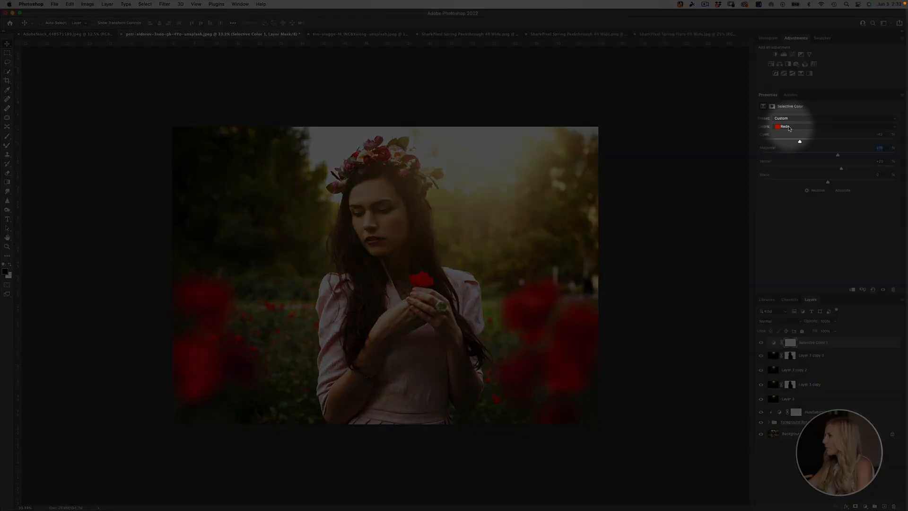
Adjust the Yellows in Selective Color to Cyan +26%, Magenta -5% and Yellow -41%.
click(788, 127)
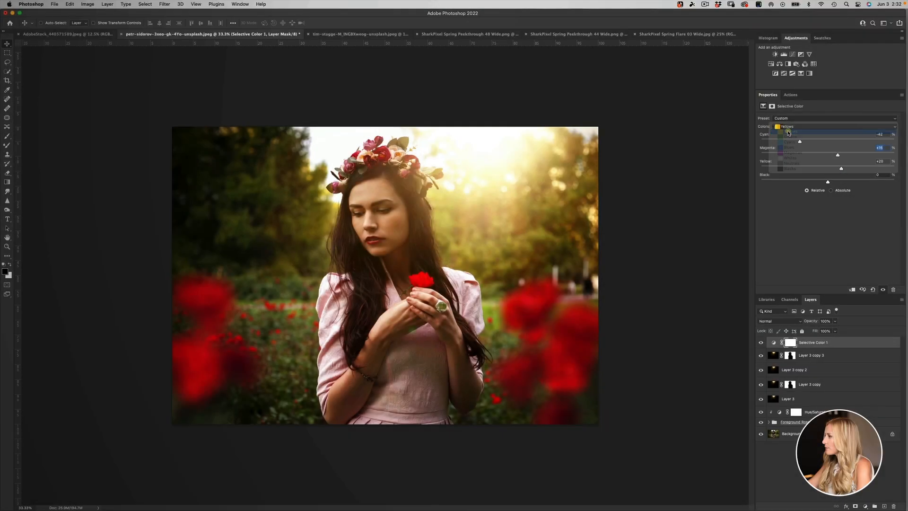
click(790, 131)
drag(828, 143, 846, 142)
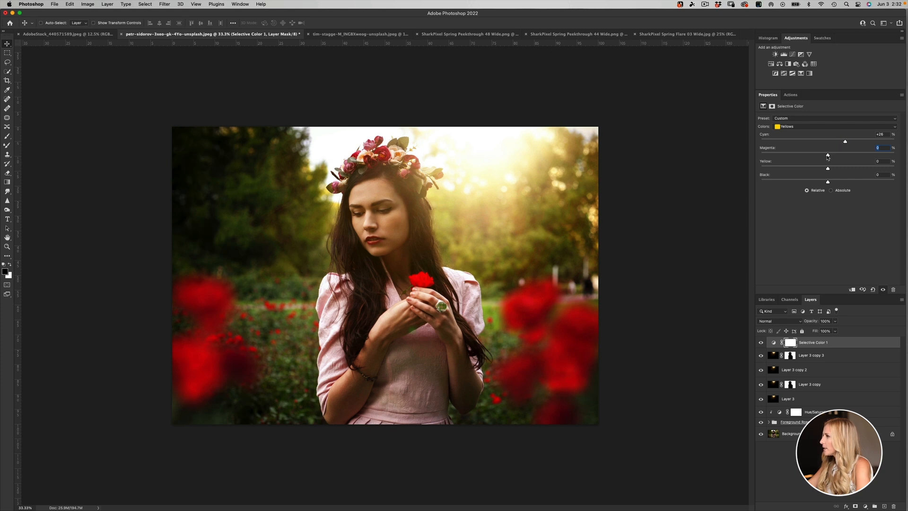
drag(829, 156, 825, 156)
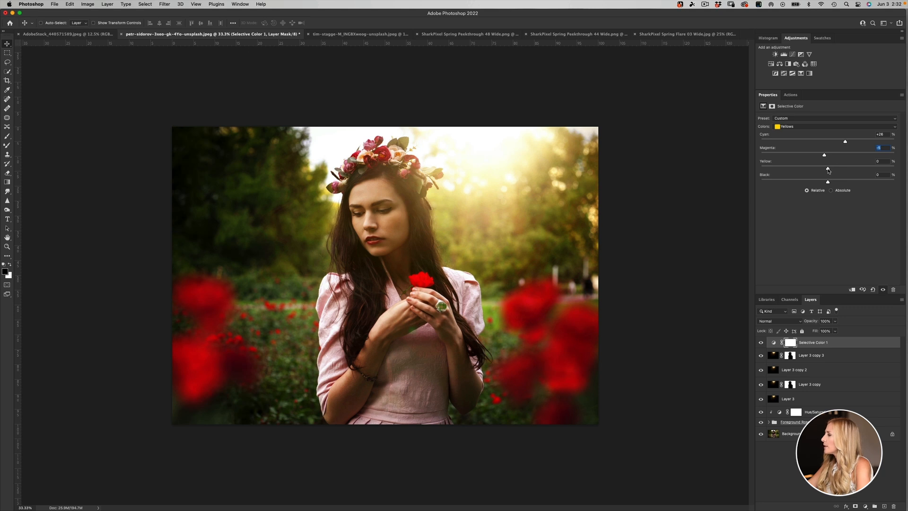
drag(828, 170, 801, 170)
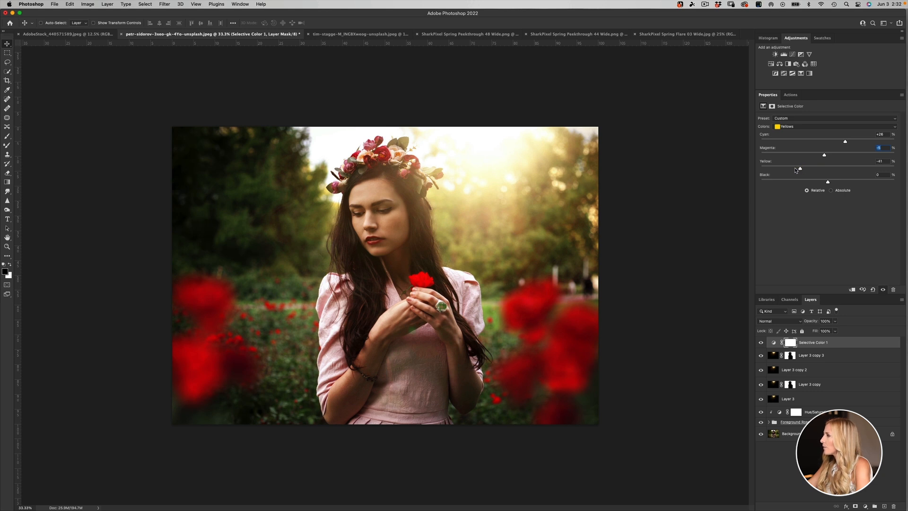
Adjust the Greens in Selective Color to Cyan -86%, Magenta -100% and Yellow -100%.
click(795, 127)
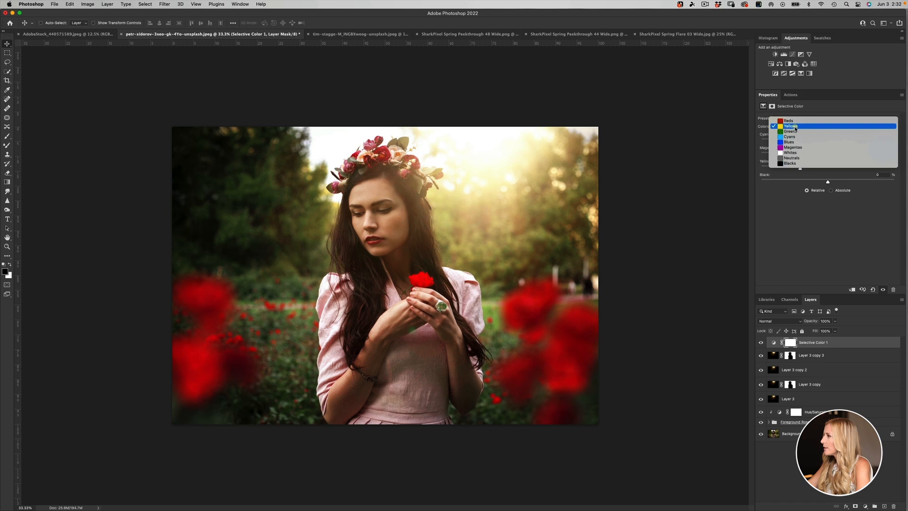
click(789, 131)
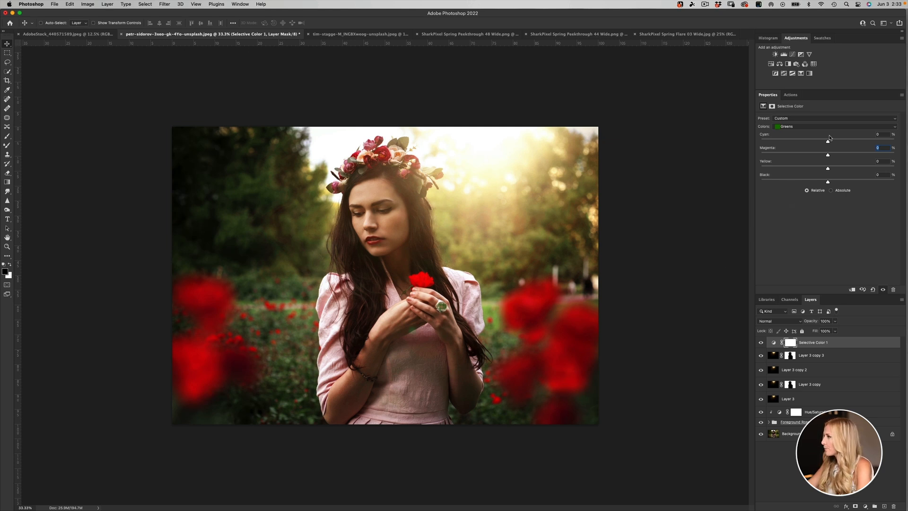
drag(828, 142, 771, 142)
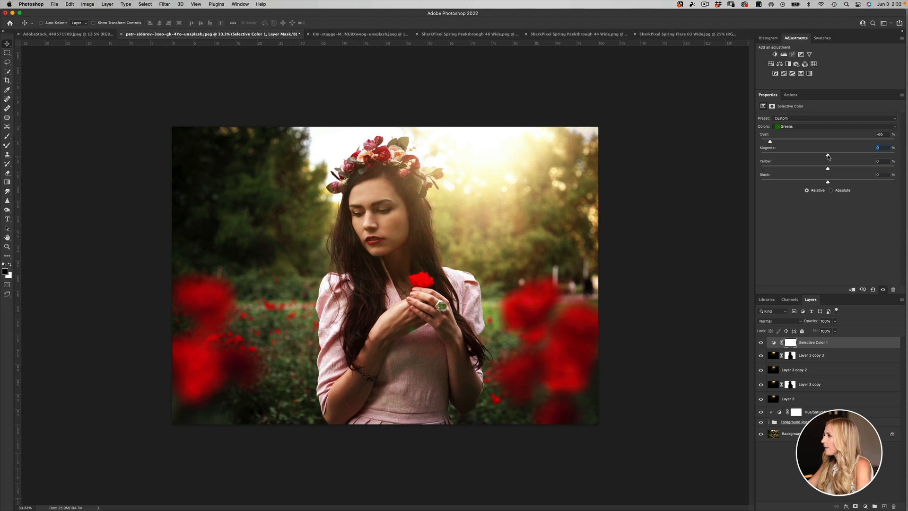
drag(828, 155, 754, 154)
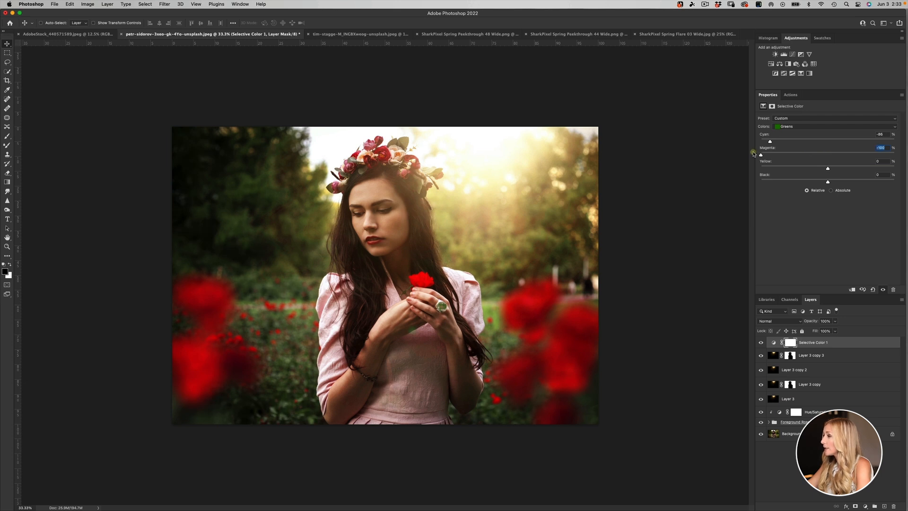
drag(829, 169, 742, 166)
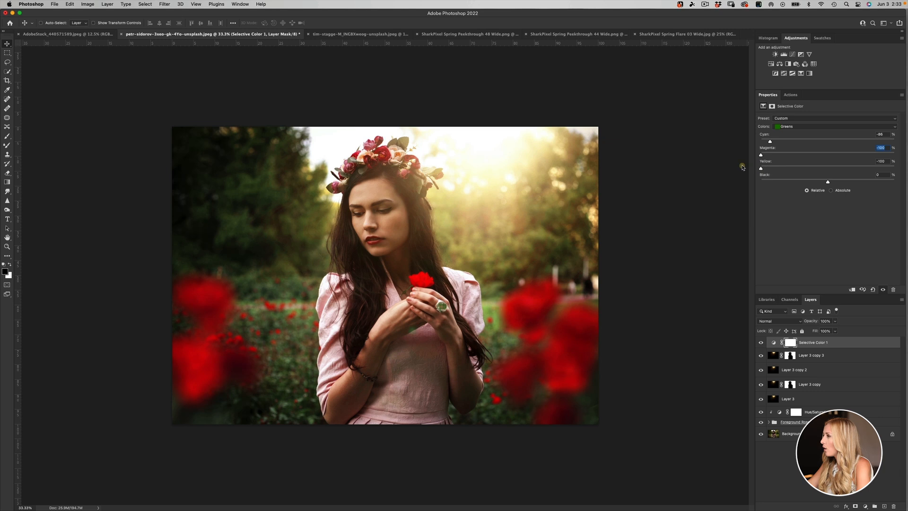
Try Cyan at +13% for the Whites in Selective Color, and settle on Cyan -41%, Magenta about +49% and Yellow +44%.
click(793, 126)
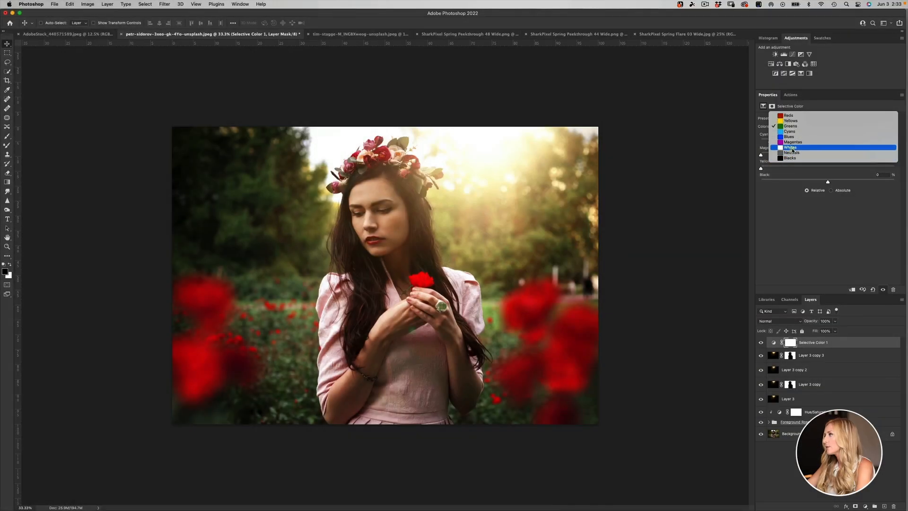
click(791, 147)
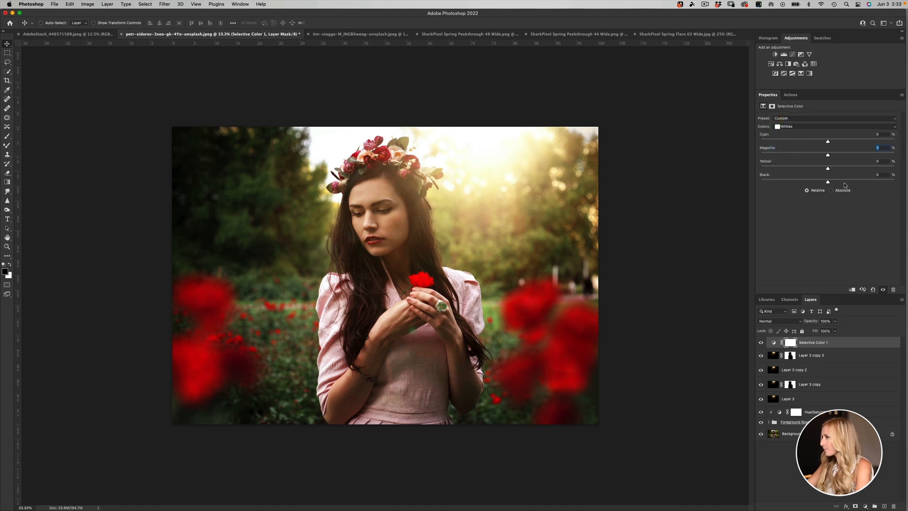
drag(828, 143, 835, 144)
drag(836, 143, 837, 144)
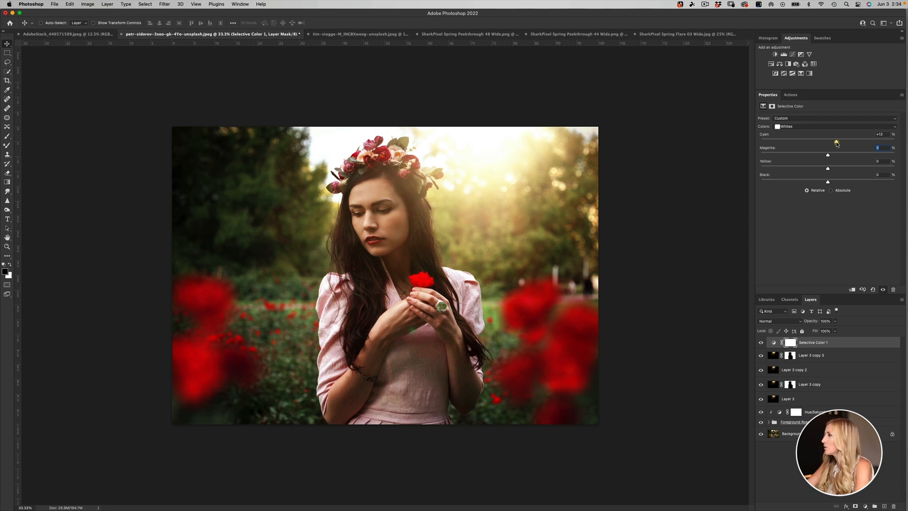
click(795, 128)
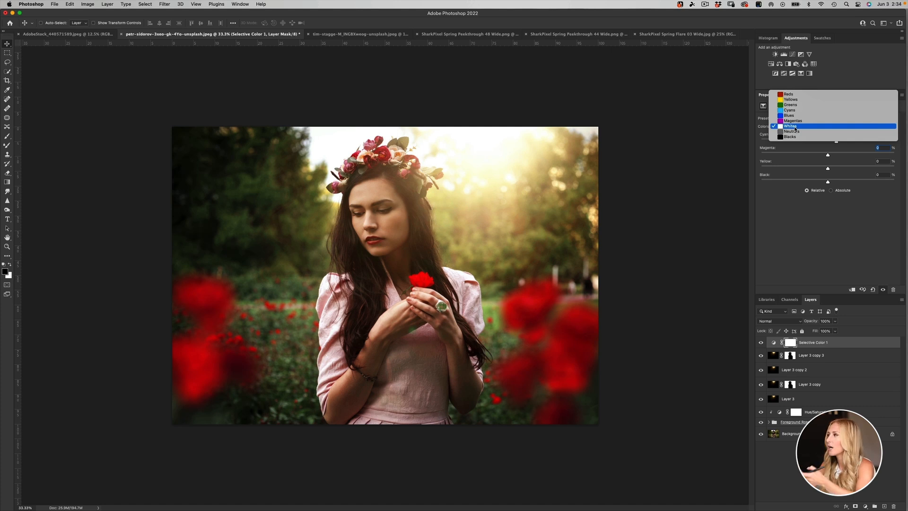
click(795, 127)
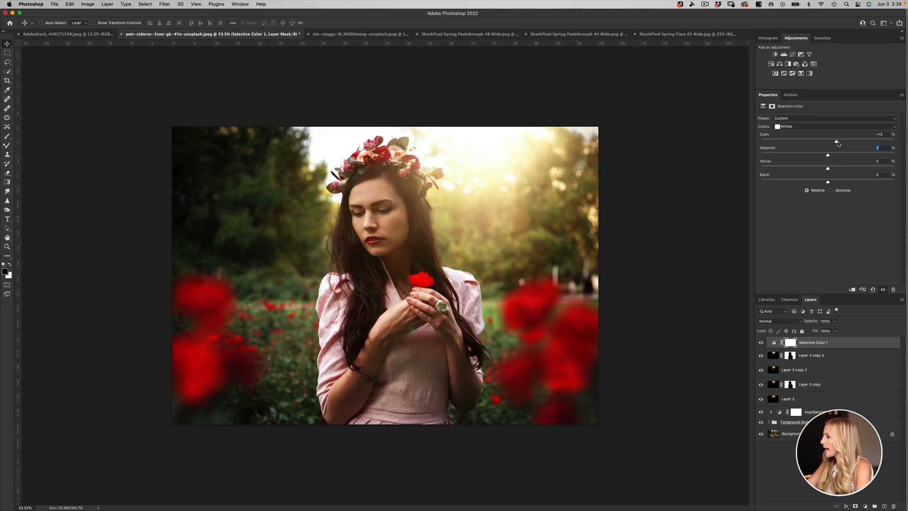
drag(839, 143, 801, 142)
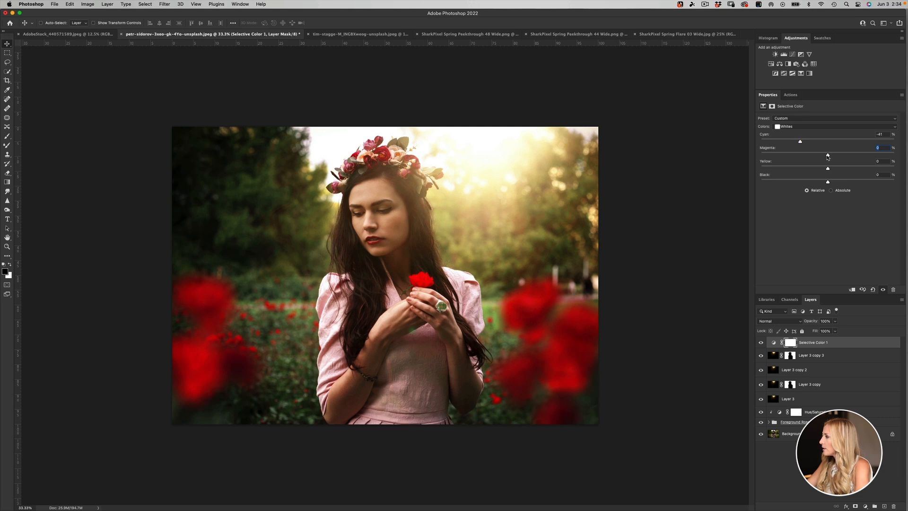
drag(828, 157, 857, 167)
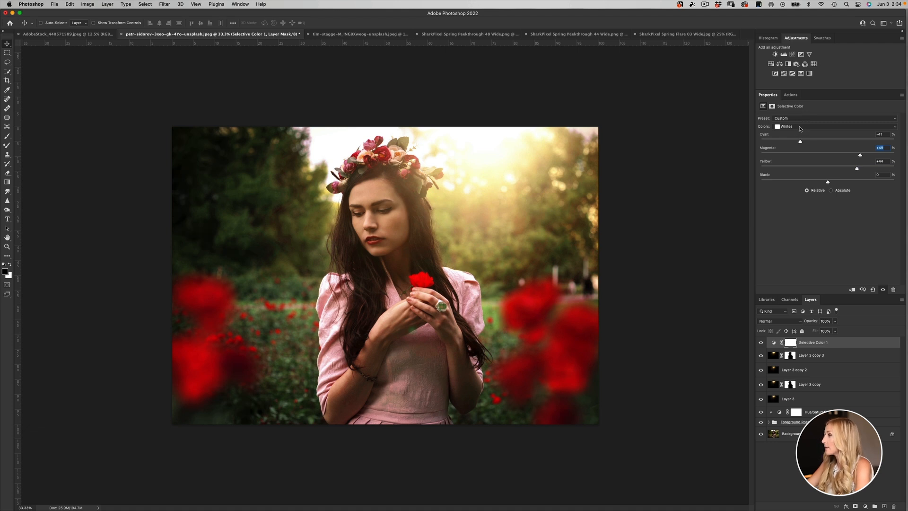
Adjust the Neutrals in Selective Color to Cyan +13%, Magenta about +6% and Yellow about +6%.
click(800, 127)
click(799, 132)
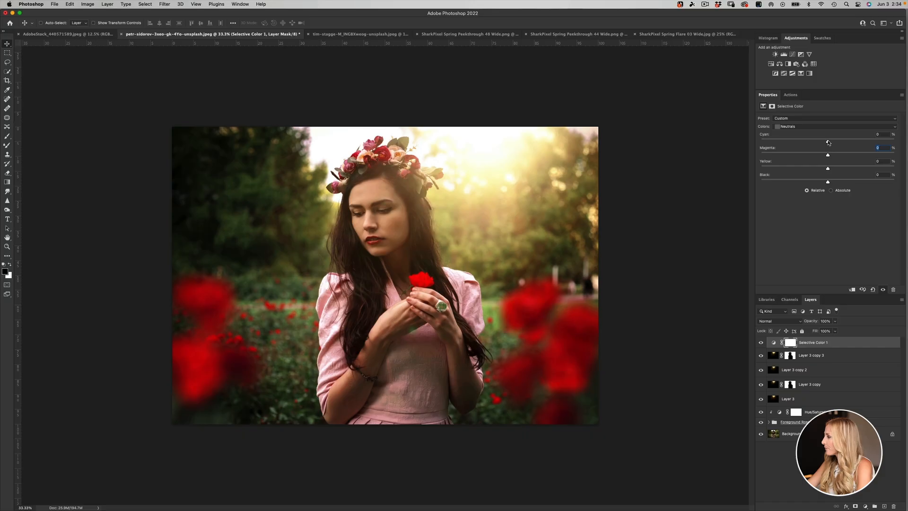
drag(829, 142, 833, 168)
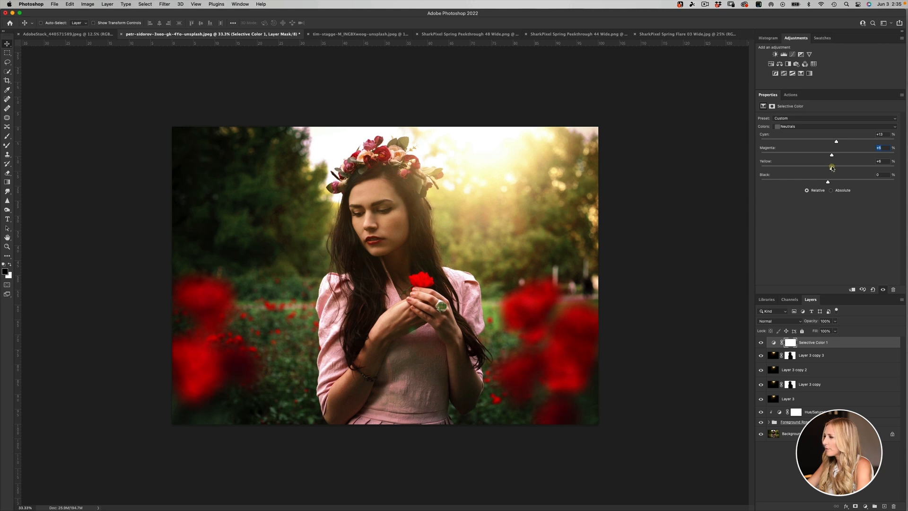
Adjust the Blacks in Selective Color to Magenta about +5% and Yellow about -15%.
click(834, 129)
click(834, 132)
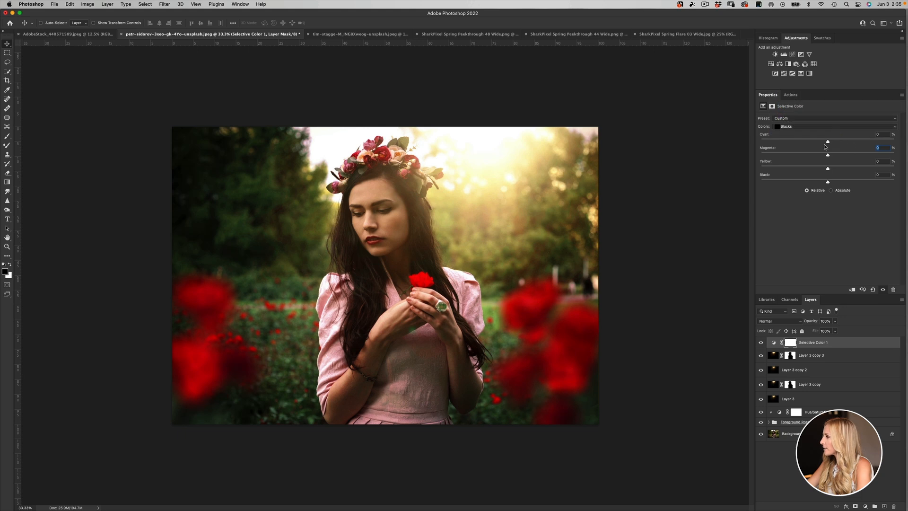
drag(831, 157, 832, 154)
drag(828, 170, 821, 169)
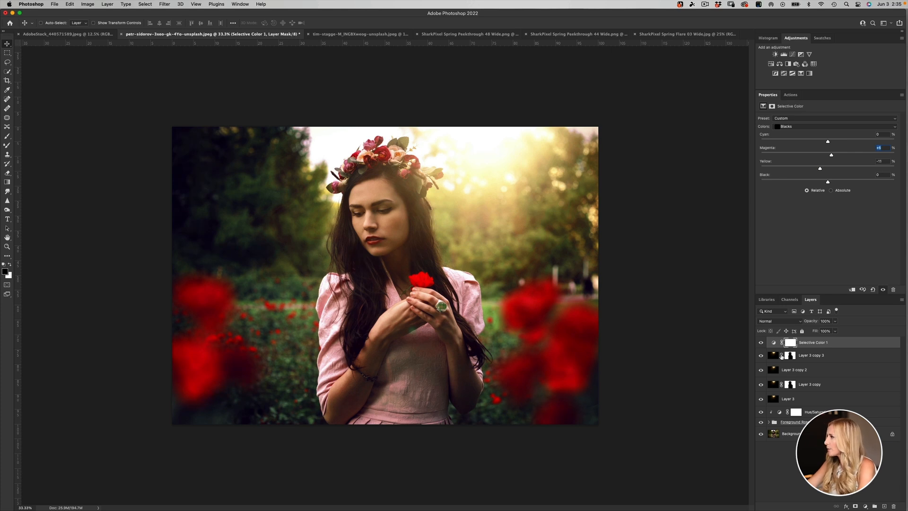
drag(821, 169, 818, 169)
Compare the image with and without the Selective Color 1 layer and against the Background layer alone, leaving all layers visible.
click(761, 342)
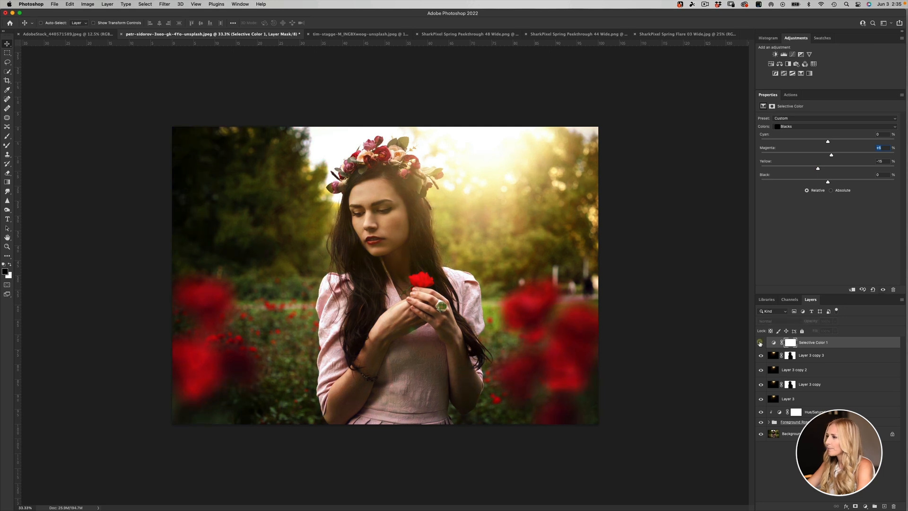
click(761, 342)
click(760, 343)
click(761, 343)
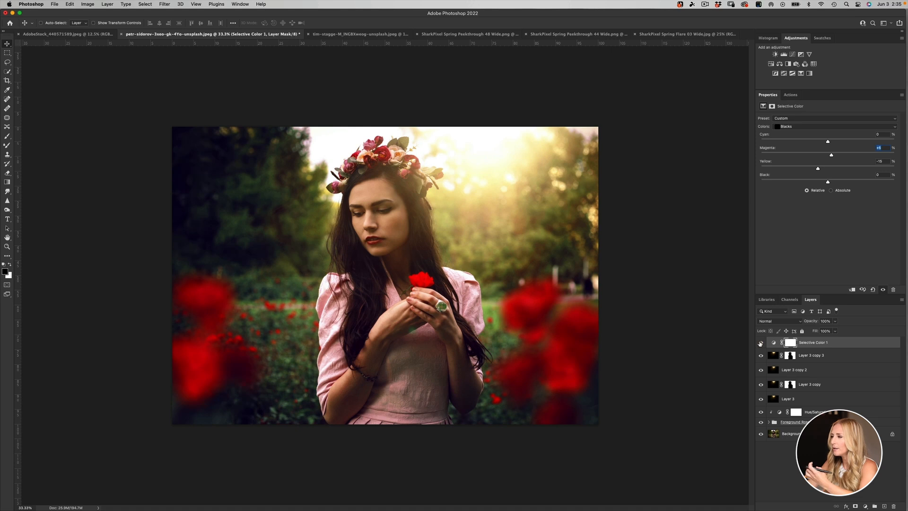
click(761, 342)
click(761, 343)
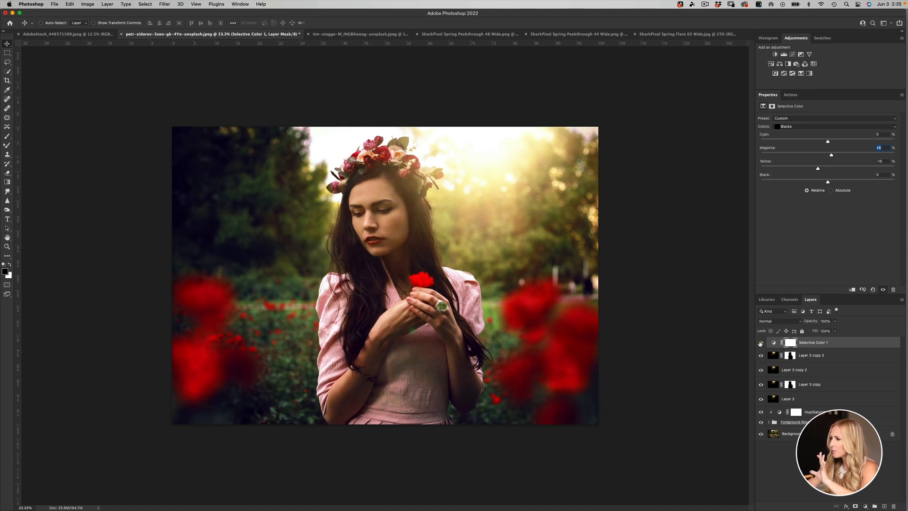
click(761, 343)
click(761, 342)
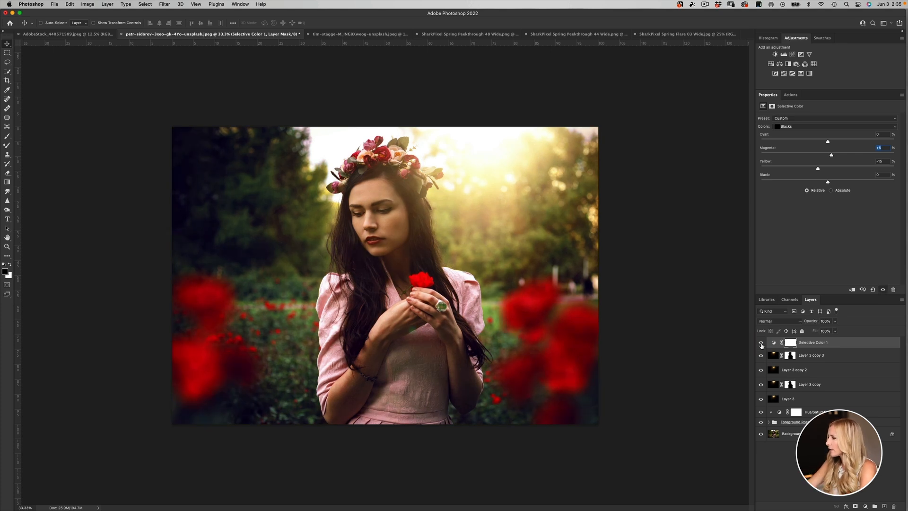
click(762, 344)
click(761, 343)
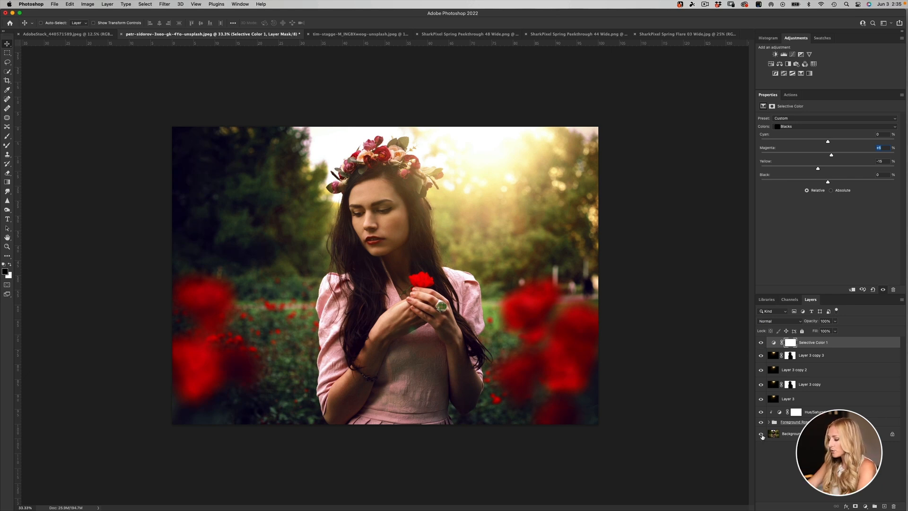
alt+click(761, 435)
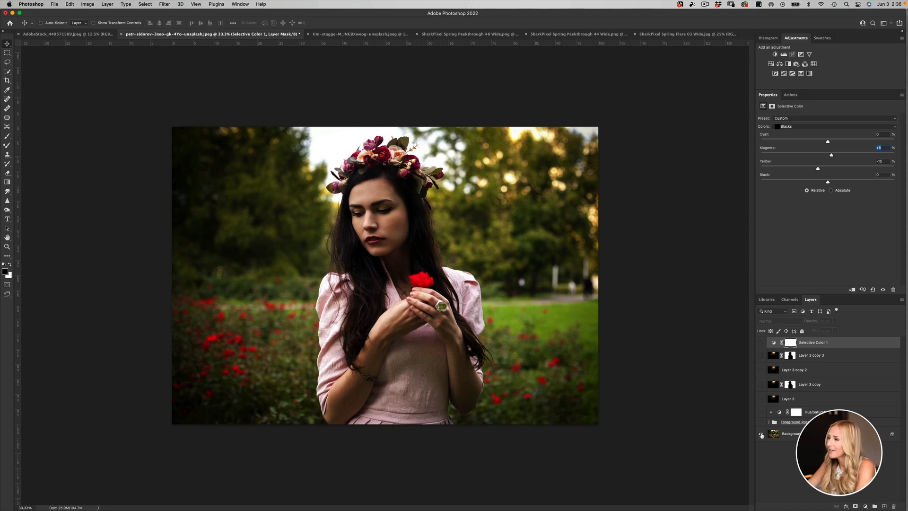
alt+click(761, 434)
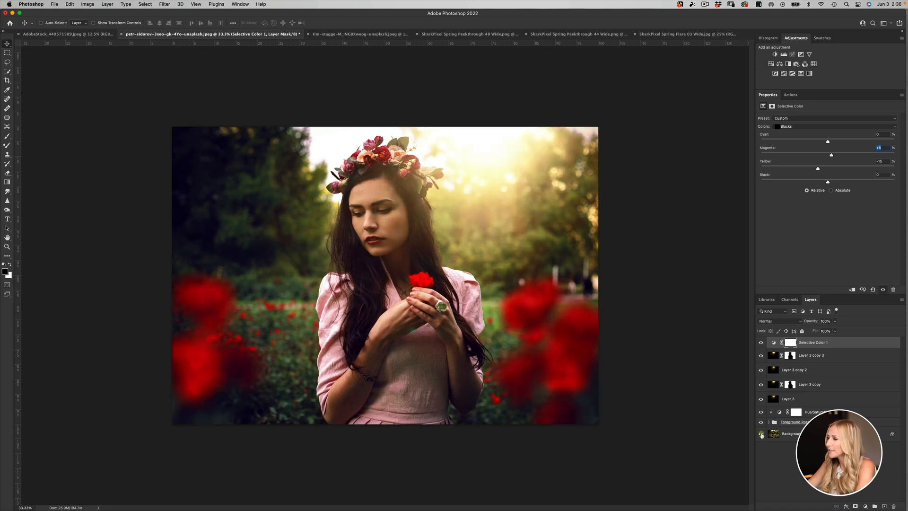